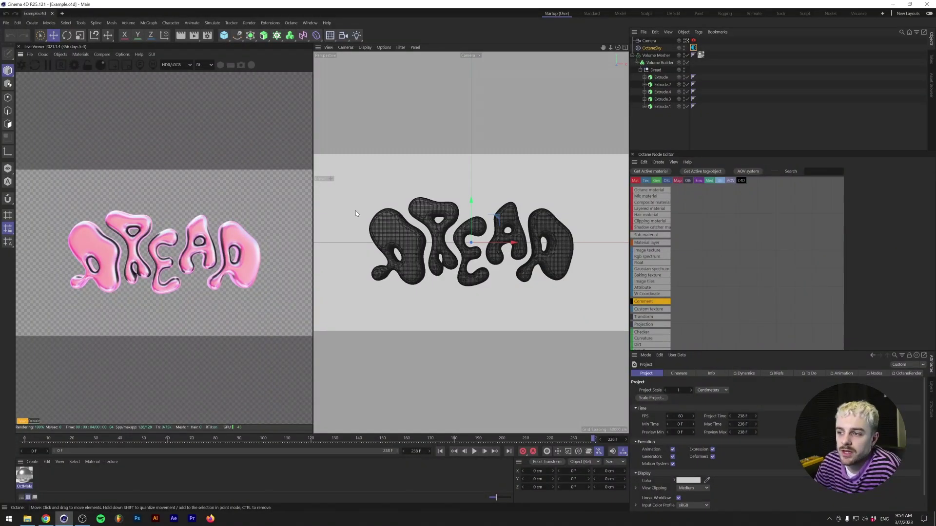
# Start a new scene and merge in the DREAD Illustrator outlines.
pyautogui.click(62, 13)
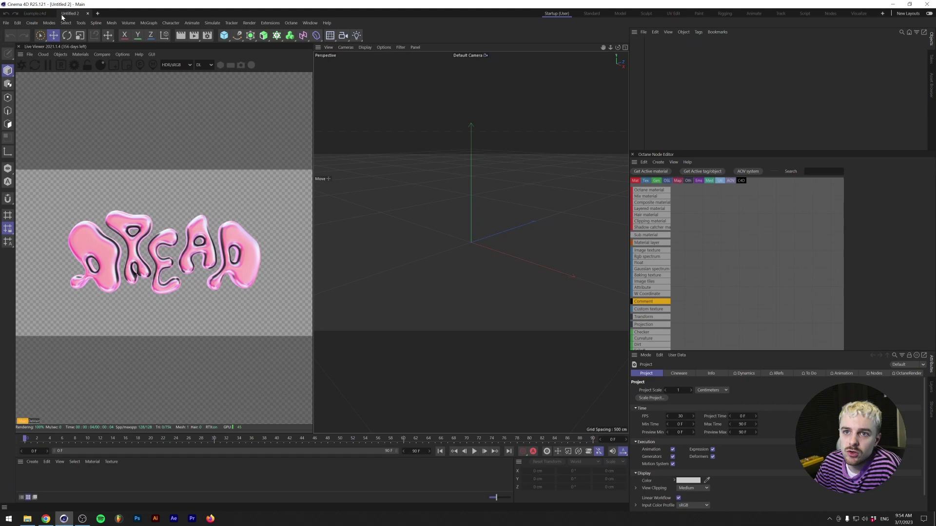
pyautogui.click(381, 262)
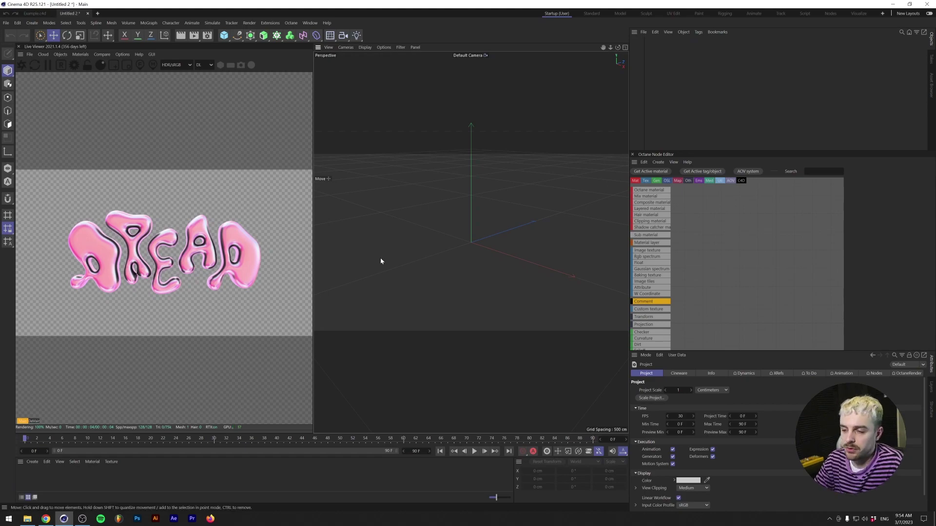
pyautogui.hotkey('ctrl', 'shift', 'o')
pyautogui.doubleClick(184, 69)
pyautogui.click(166, 129)
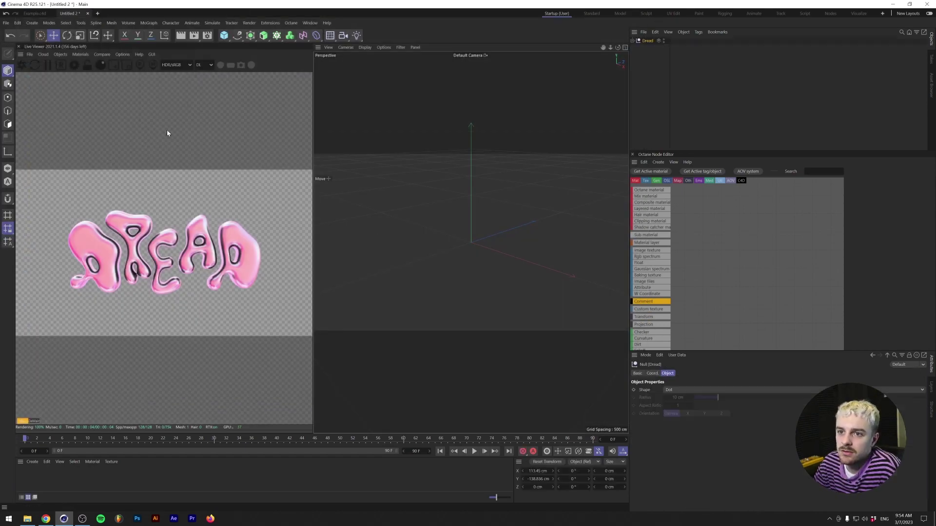
# Set the Dread group's P.X and P.Y to 0 cm.
pyautogui.click(652, 374)
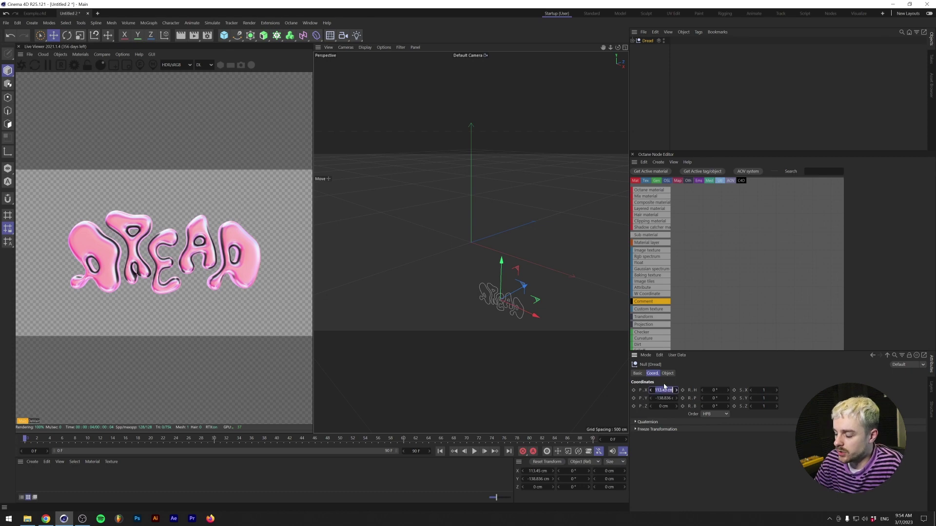
pyautogui.write('0')
pyautogui.press('Tab')
pyautogui.write('0')
pyautogui.press('Return')
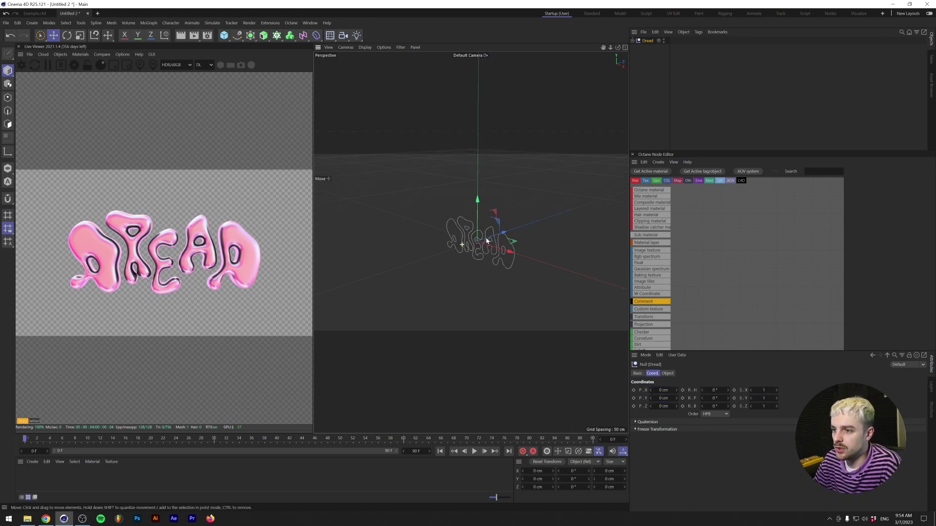
pyautogui.keyDown('alt'); pyautogui.moveTo(487, 241); pyautogui.dragTo(507, 237); pyautogui.keyUp('alt')
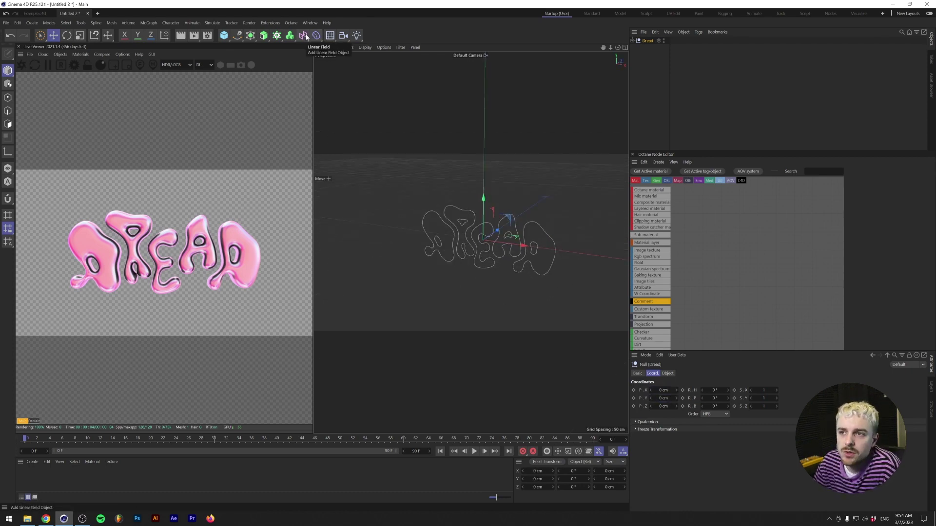
pyautogui.click(277, 35)
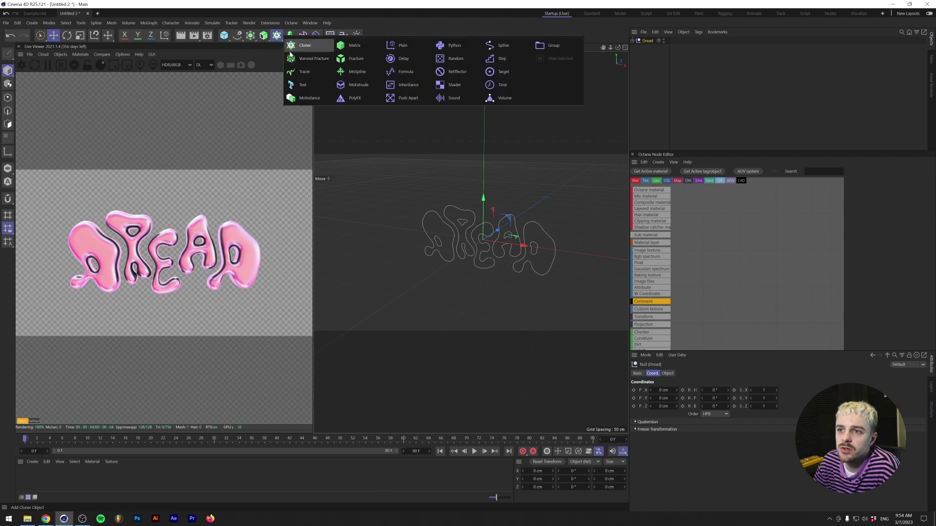
pyautogui.click(323, 87)
pyautogui.click(682, 373)
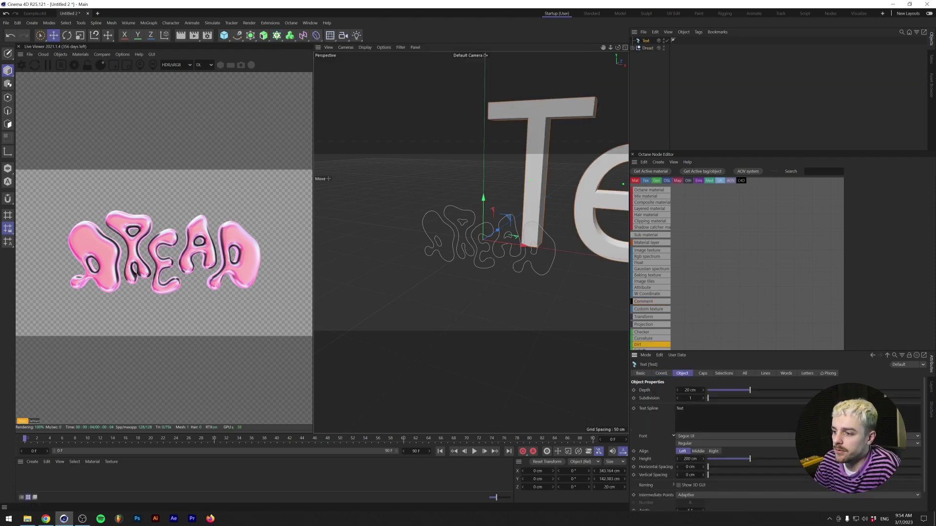
pyautogui.click(698, 452)
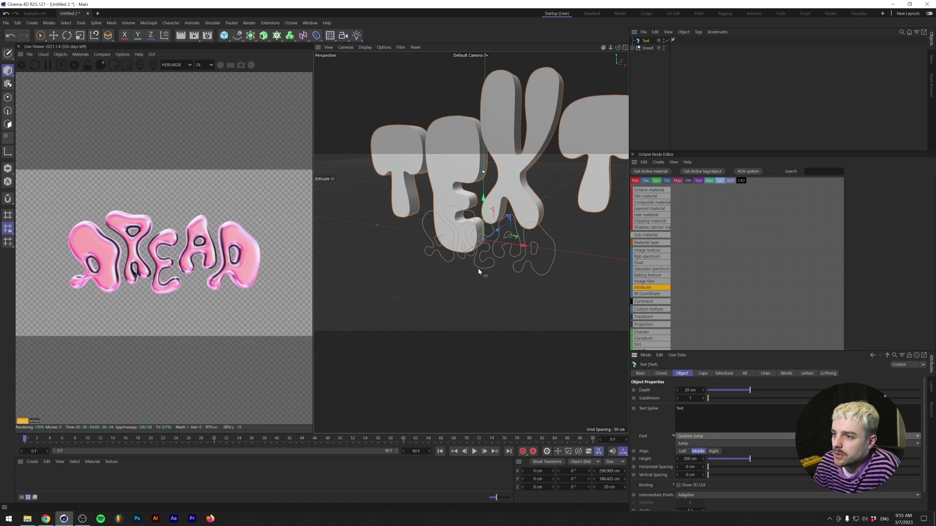
pyautogui.doubleClick(679, 408)
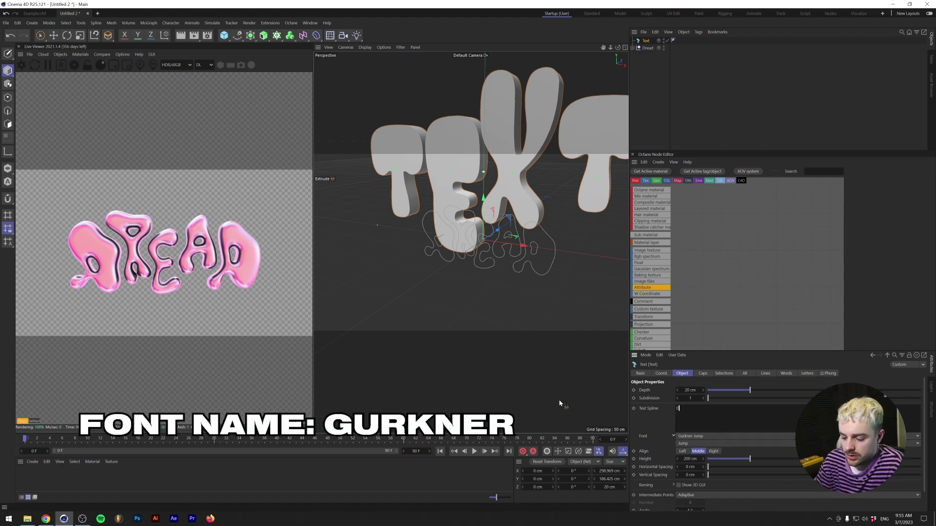
pyautogui.write('Dread')
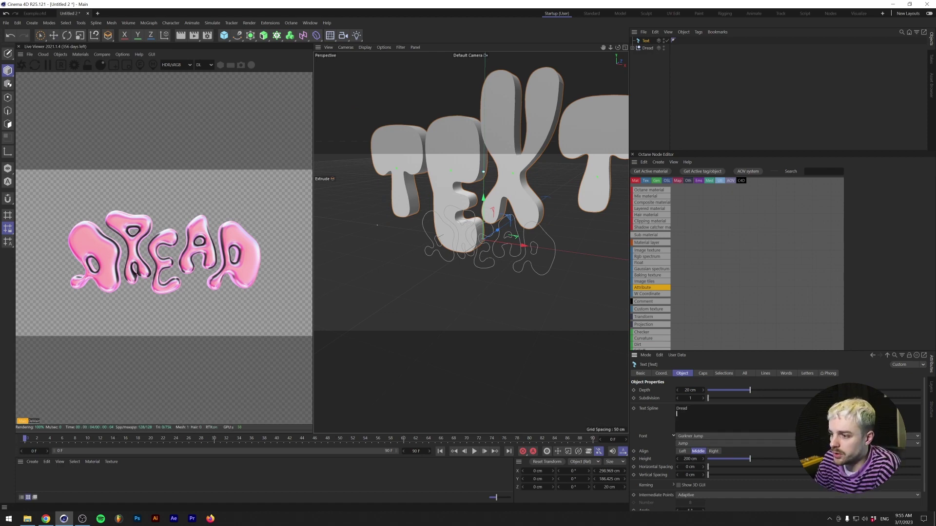
pyautogui.moveTo(695, 457); pyautogui.dragTo(675, 457)
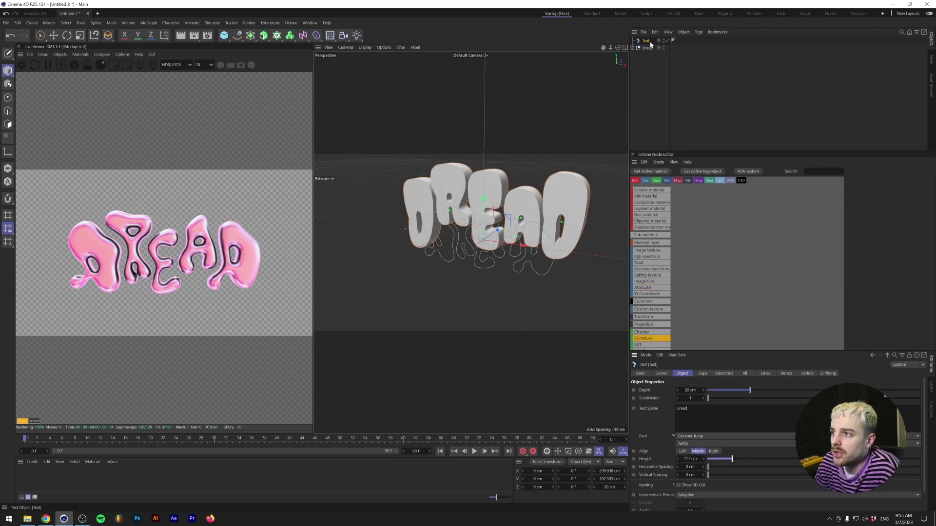
pyautogui.press('Delete')
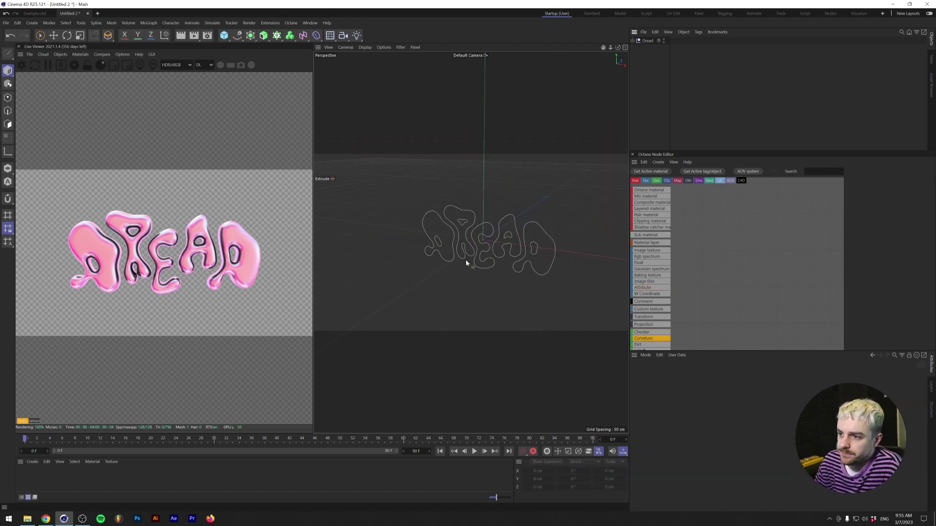
# Expand the Dread null, select its Path children, and restart the Octane Live Viewer render.
pyautogui.scroll(4, 484, 244)
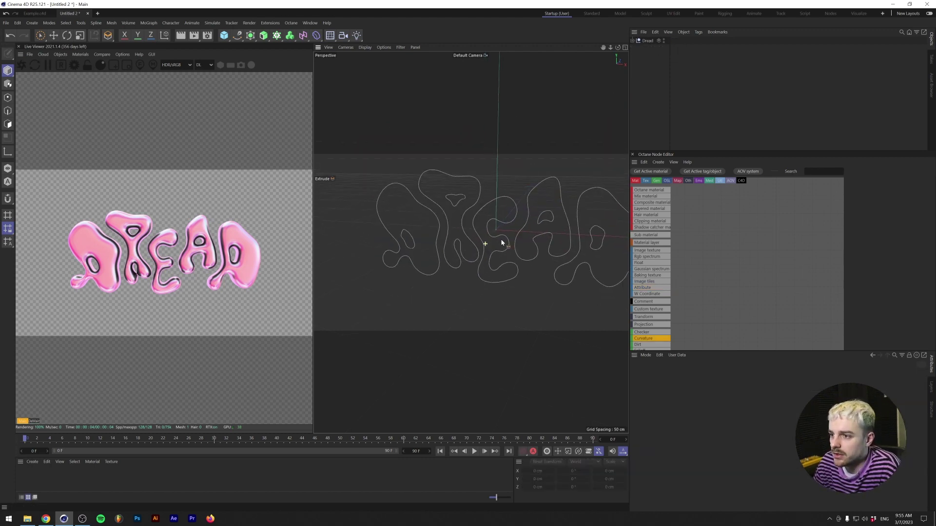
pyautogui.click(648, 41)
pyautogui.click(648, 48)
pyautogui.keyDown('shift'); pyautogui.click(649, 77); pyautogui.keyUp('shift')
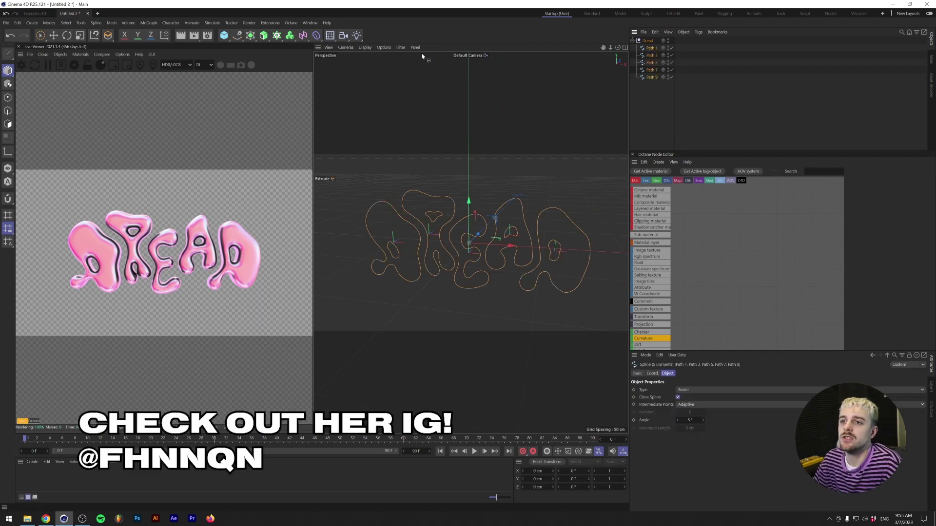
pyautogui.click(647, 41)
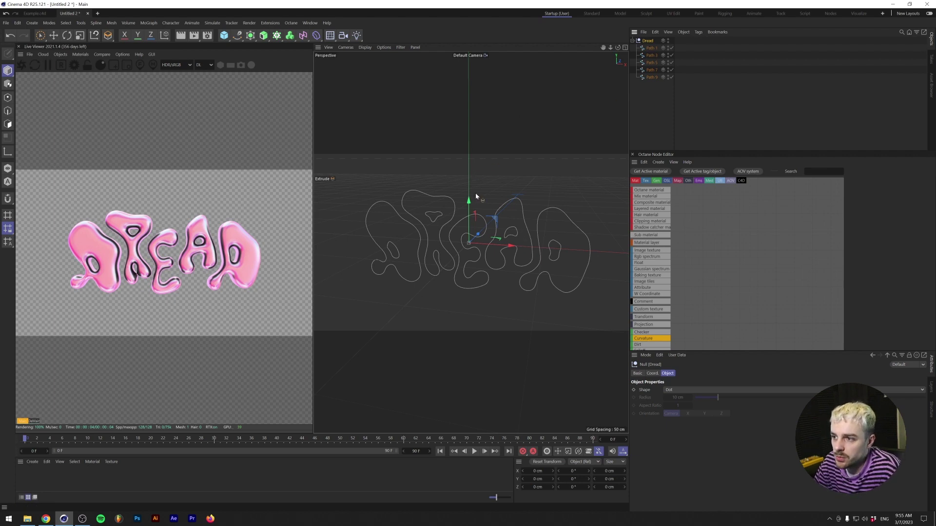
pyautogui.keyDown('alt'); pyautogui.moveTo(502, 217); pyautogui.dragTo(458, 214); pyautogui.keyUp('alt')
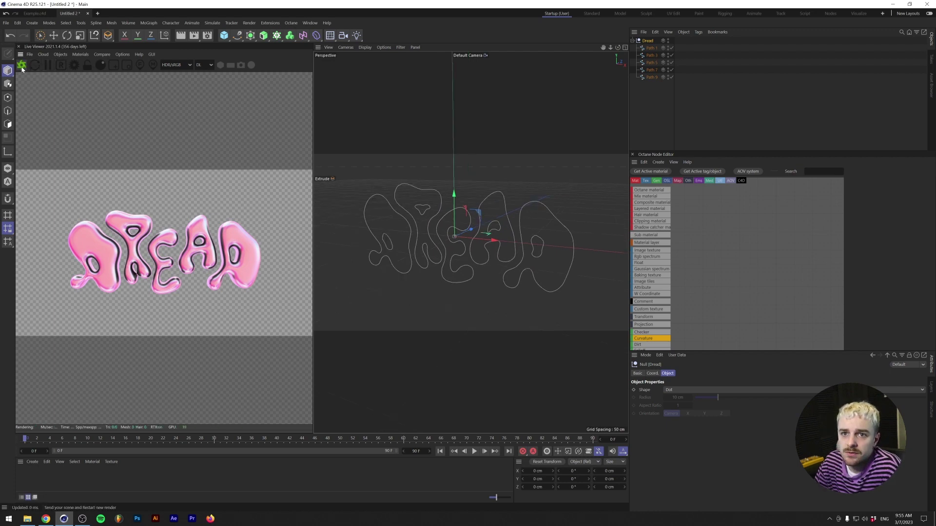
pyautogui.click(22, 64)
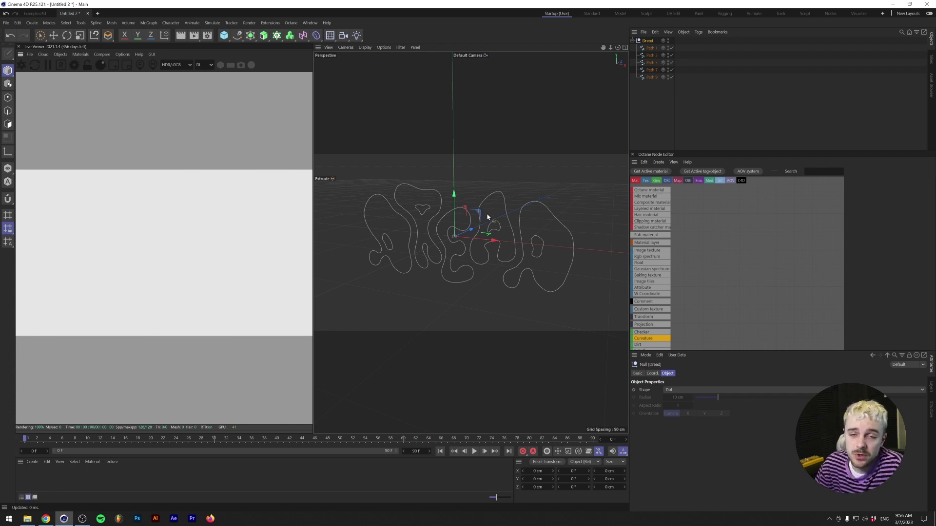
# Give outer letter Paths 1, 3, 5, 7 and 9 their own Extrude along Z.
pyautogui.click(650, 48)
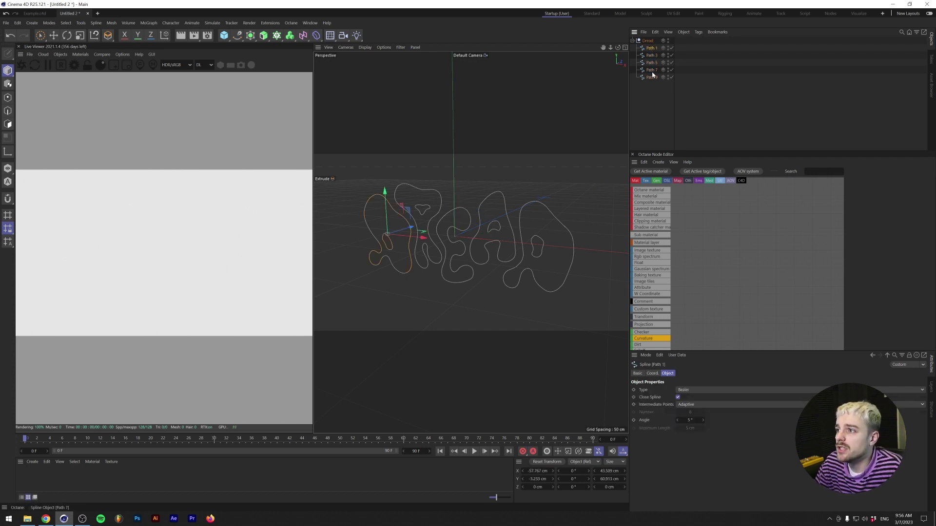
pyautogui.keyDown('shift'); pyautogui.click(651, 77); pyautogui.keyUp('shift')
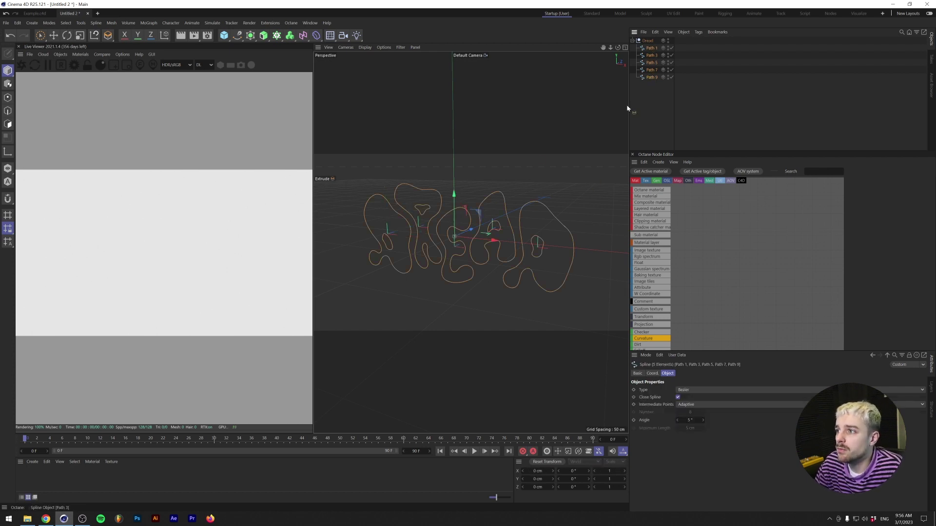
pyautogui.click(263, 37)
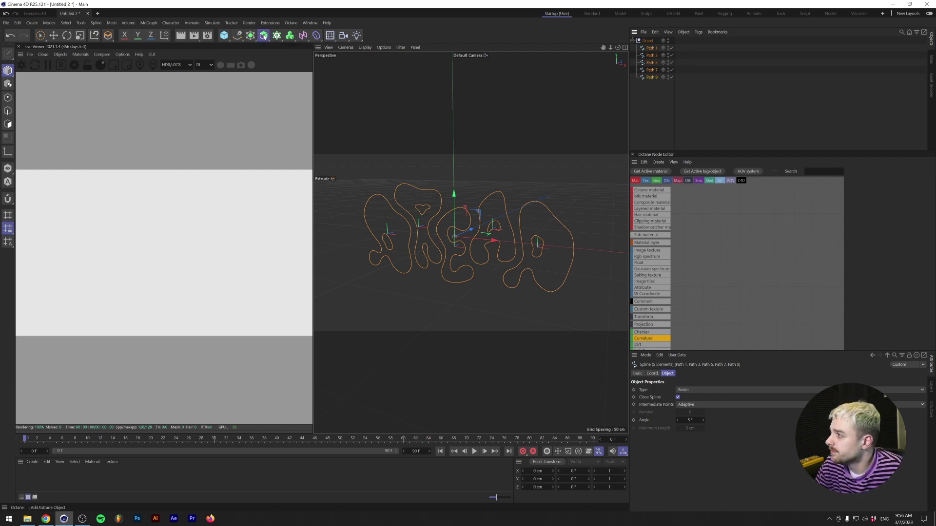
pyautogui.click(688, 390)
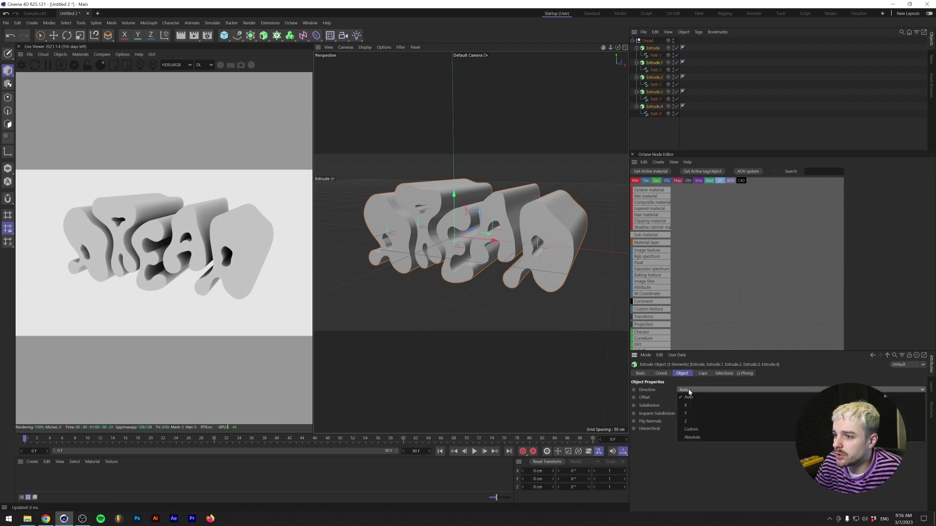
pyautogui.click(697, 423)
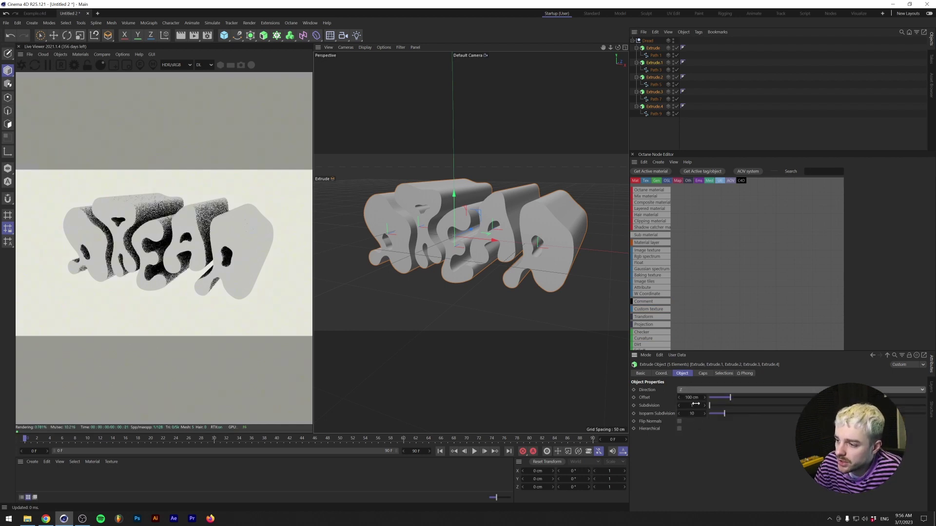
# Set the extrusion offset to 20 cm, then settle on 15 cm.
pyautogui.click(692, 398)
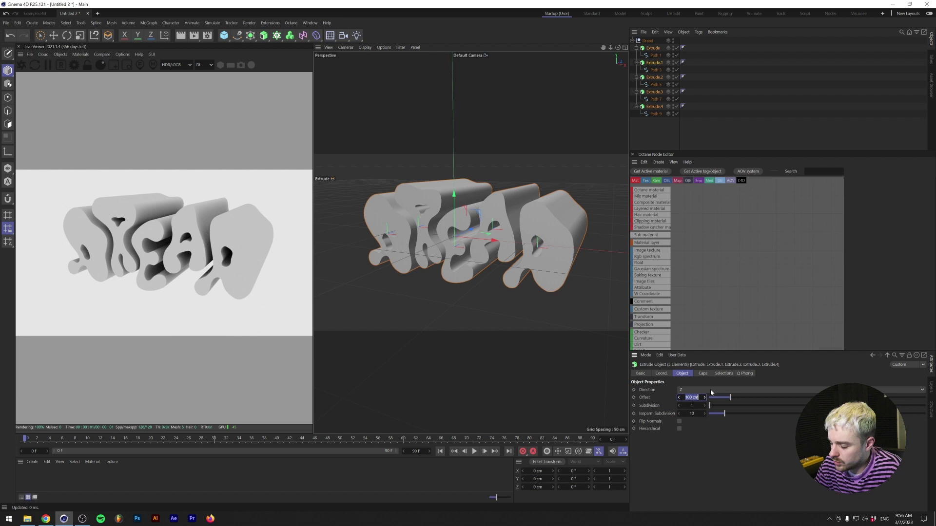
pyautogui.write('20')
pyautogui.press('Return')
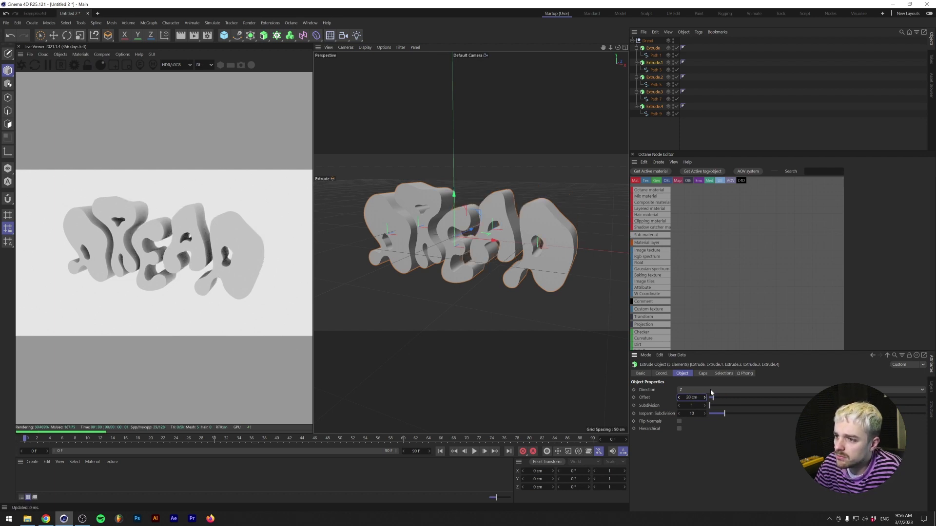
pyautogui.keyDown('alt'); pyautogui.moveTo(488, 238); pyautogui.dragTo(405, 243); pyautogui.keyUp('alt')
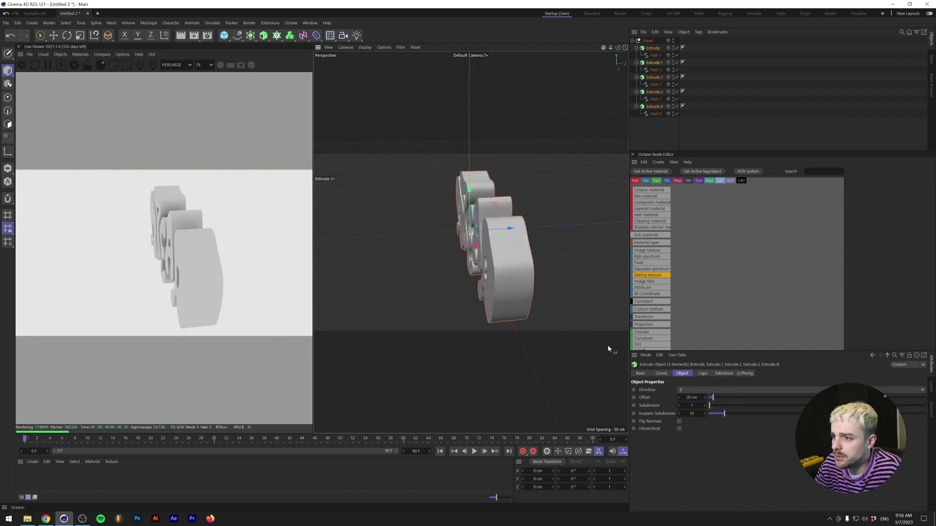
pyautogui.click(702, 397)
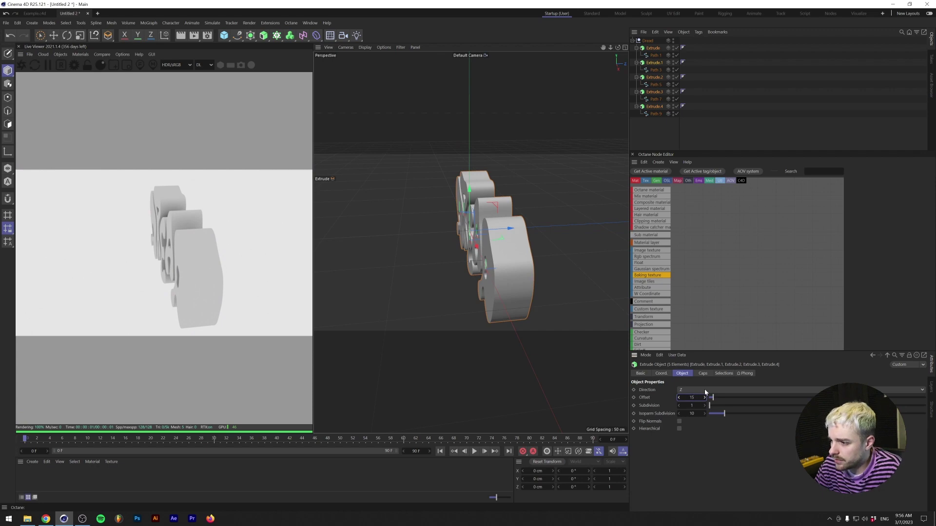
pyautogui.write('15')
pyautogui.press('Return')
pyautogui.keyDown('alt'); pyautogui.moveTo(487, 219); pyautogui.dragTo(524, 232); pyautogui.keyUp('alt')
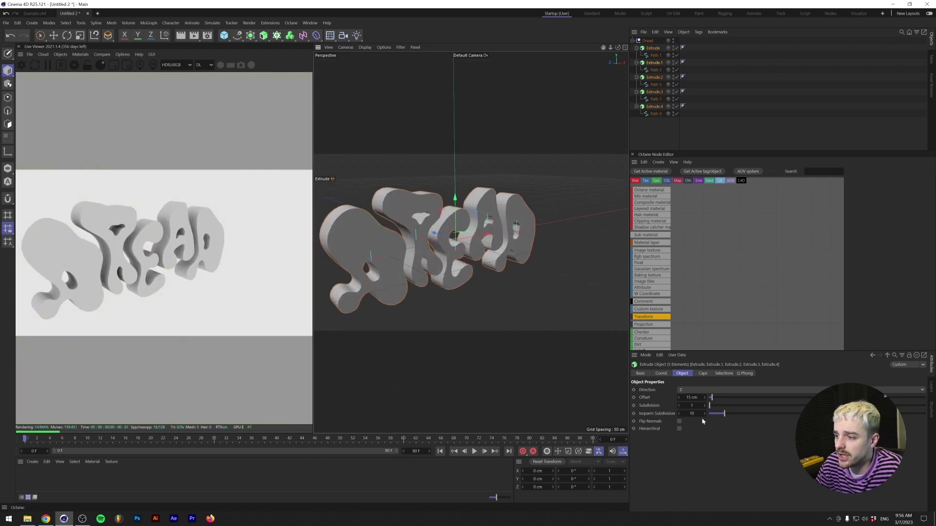
# In the Caps settings, round the letter edges with a 4.26 cm bevel and 6 segments.
pyautogui.click(703, 373)
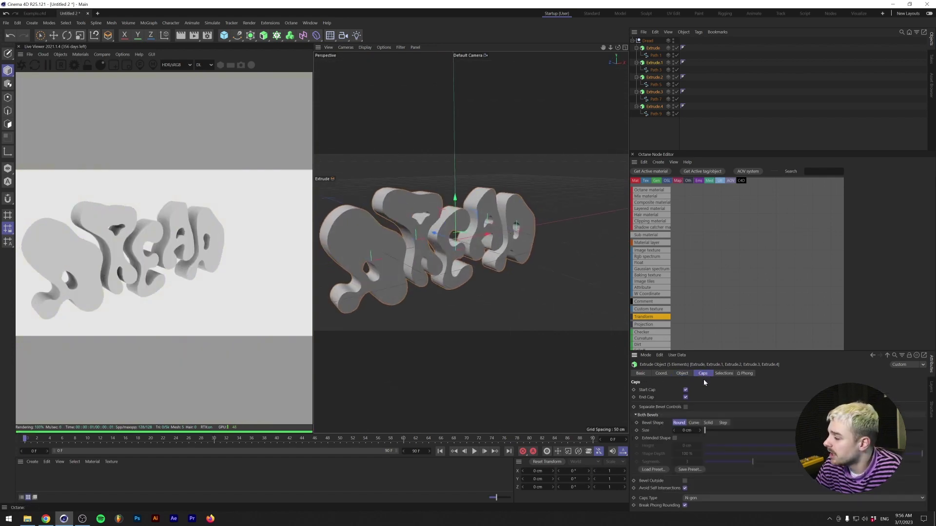
pyautogui.moveTo(707, 430); pyautogui.dragTo(710, 430)
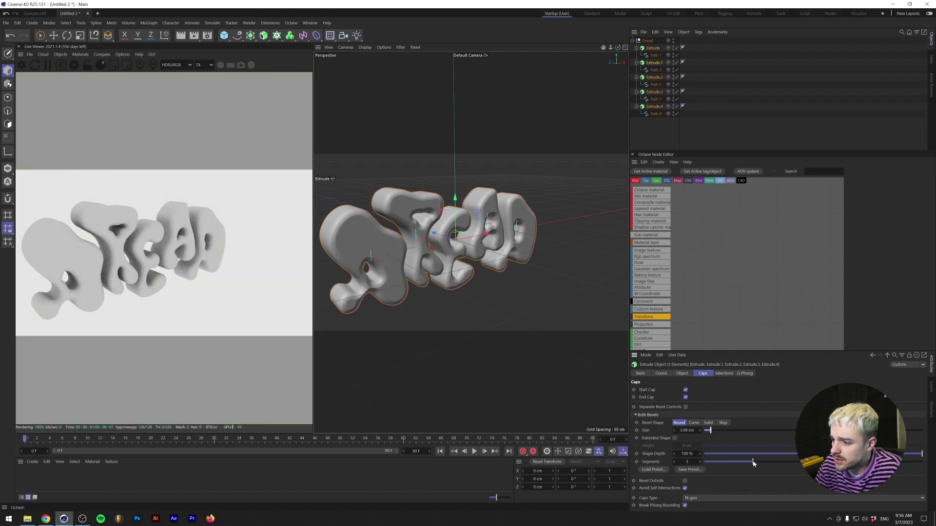
pyautogui.moveTo(753, 464); pyautogui.dragTo(800, 463)
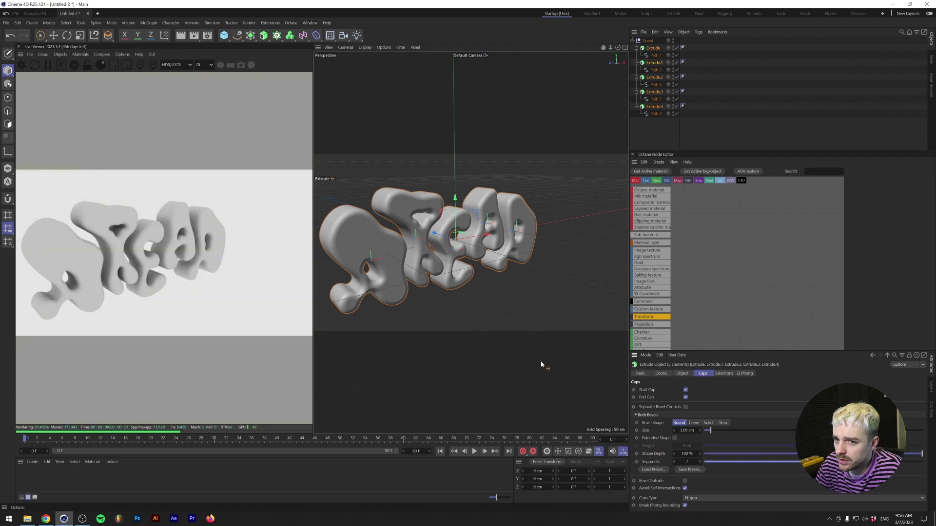
pyautogui.keyDown('alt'); pyautogui.moveTo(455, 301); pyautogui.dragTo(468, 238); pyautogui.keyUp('alt')
# Fold the hierarchy and wrap Dread in a Volume Builder under a Volume Mesher.
pyautogui.rightClick(646, 41)
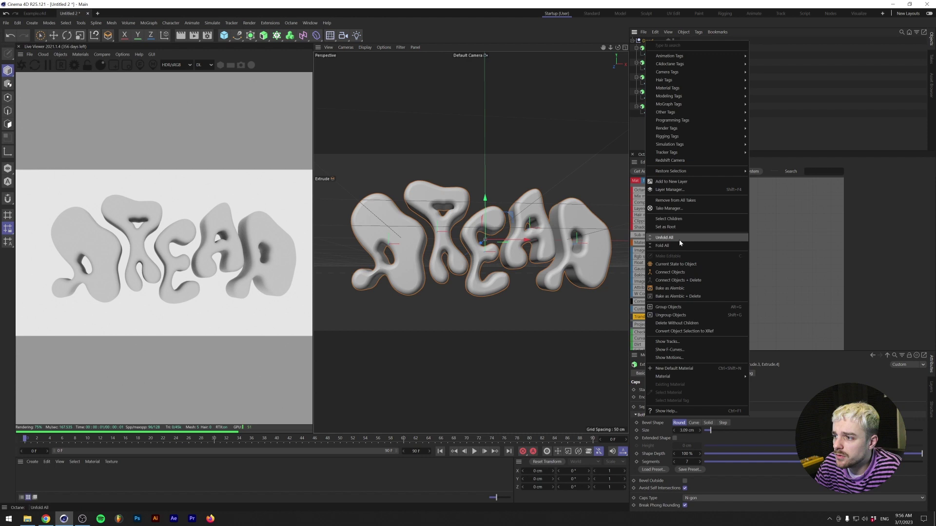
pyautogui.click(662, 245)
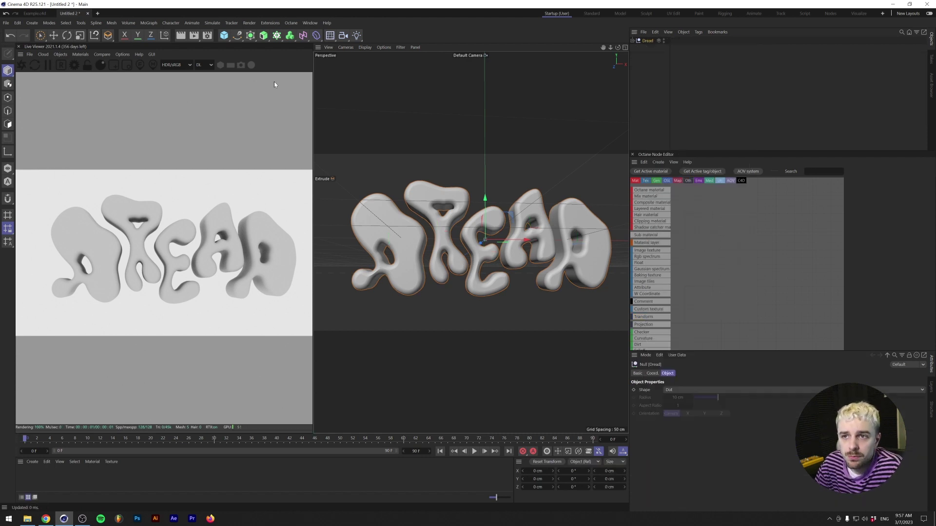
pyautogui.click(289, 38)
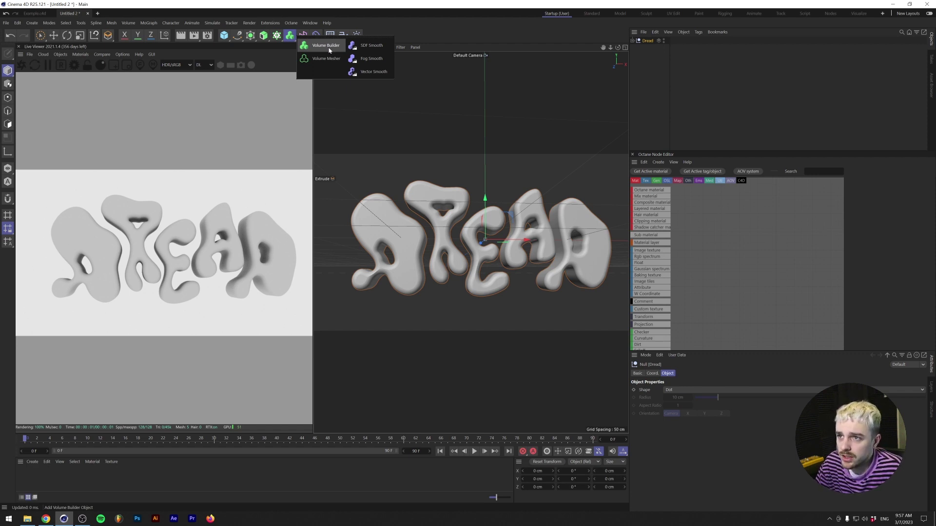
pyautogui.keyDown('alt'); pyautogui.click(326, 48); pyautogui.keyUp('alt')
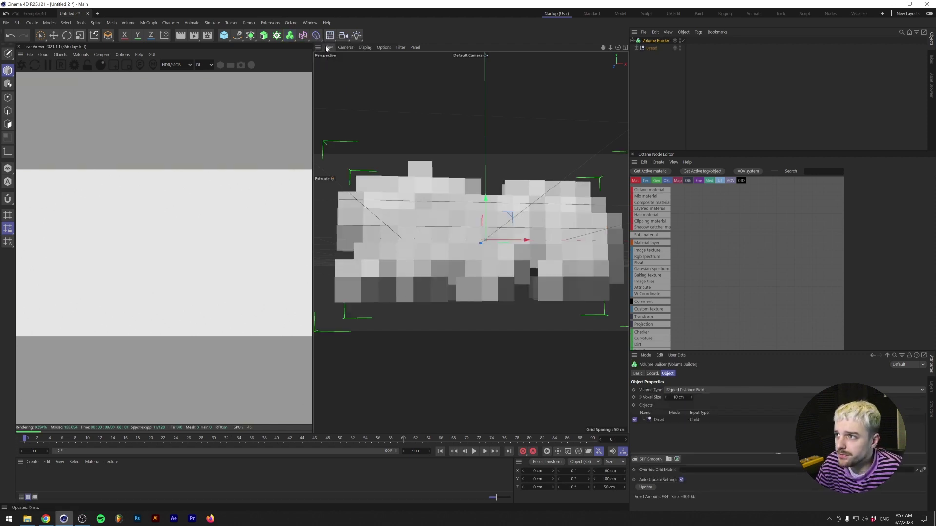
pyautogui.click(289, 38)
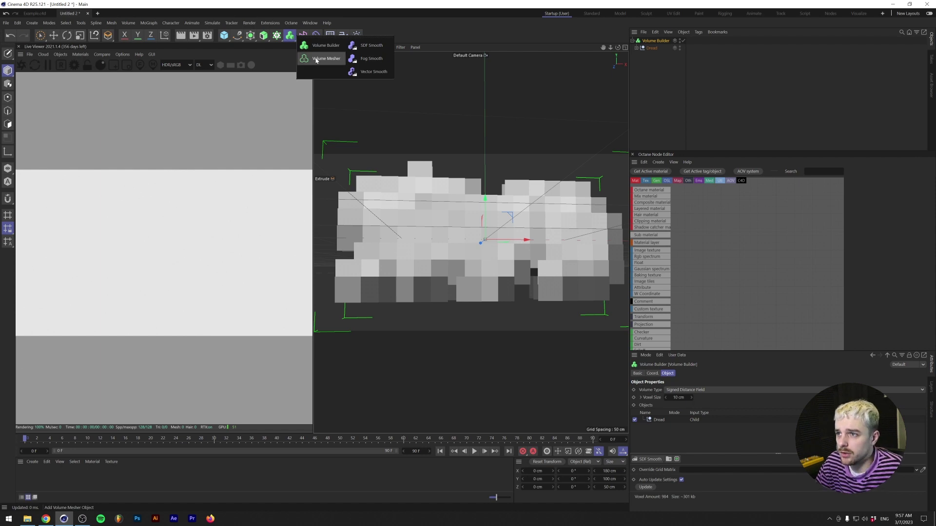
pyautogui.keyDown('alt'); pyautogui.click(316, 60); pyautogui.keyUp('alt')
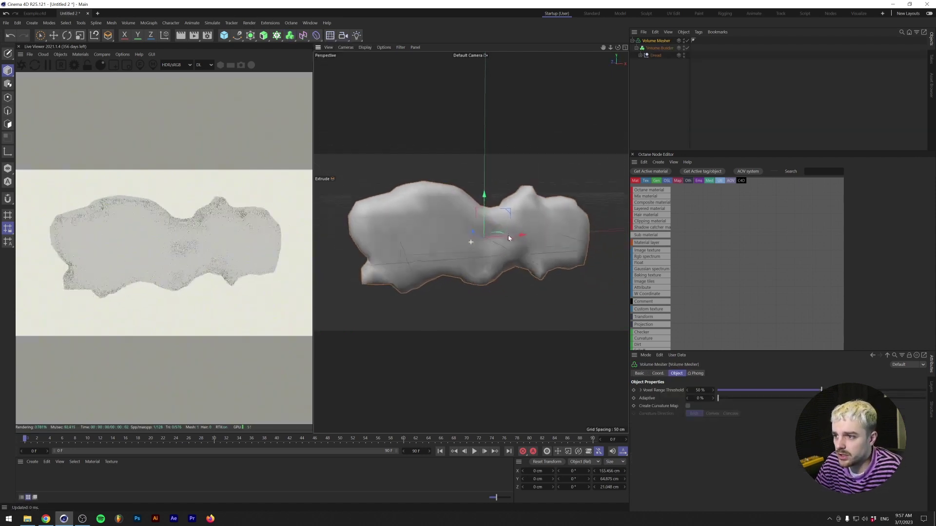
pyautogui.keyDown('alt'); pyautogui.moveTo(508, 235); pyautogui.dragTo(468, 239); pyautogui.keyUp('alt')
# Try Volume Builder voxel sizes of 2, 5 and 2 cm, settling on 1 cm.
pyautogui.click(660, 48)
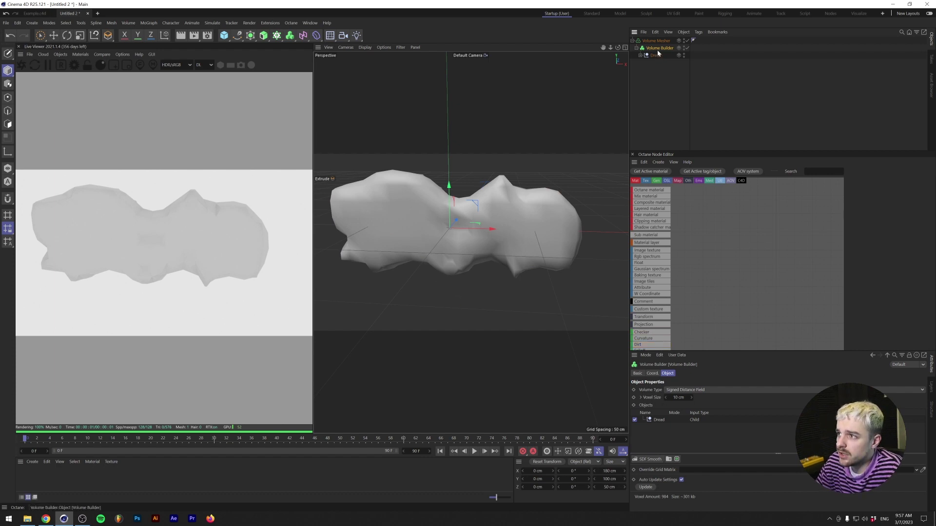
pyautogui.click(677, 397)
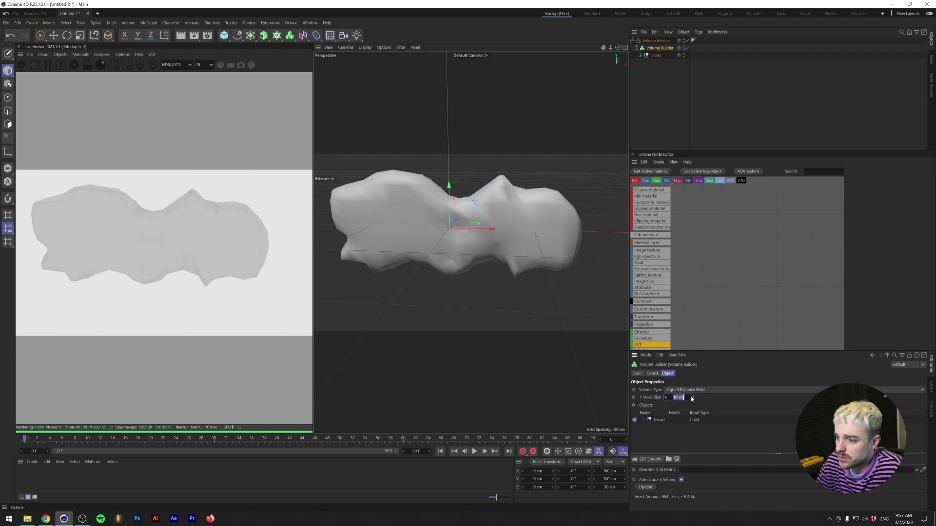
pyautogui.write('2')
pyautogui.press('Return')
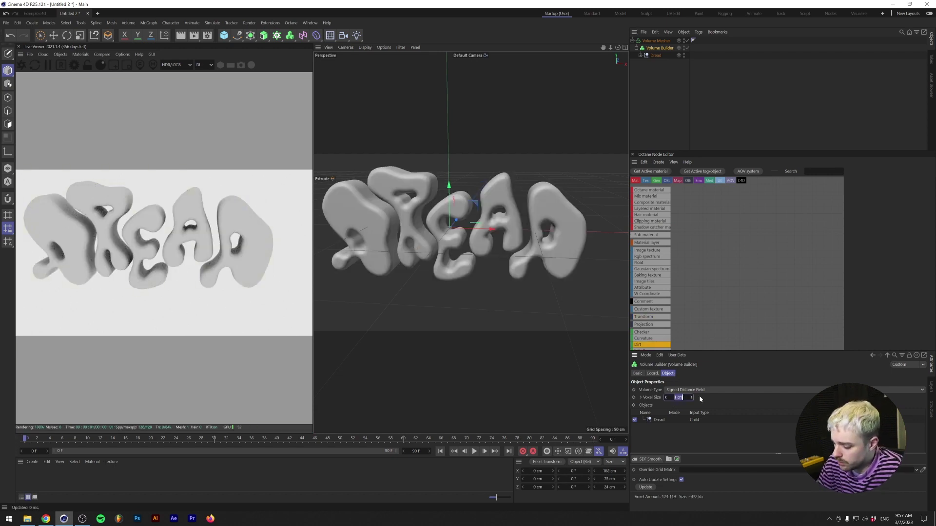
pyautogui.write('5')
pyautogui.press('Return')
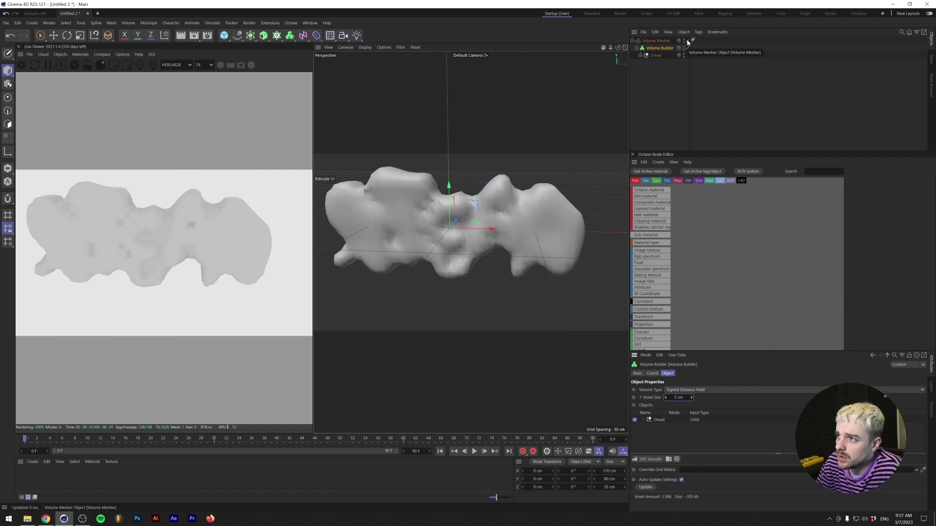
pyautogui.moveTo(675, 398); pyautogui.dragTo(678, 398)
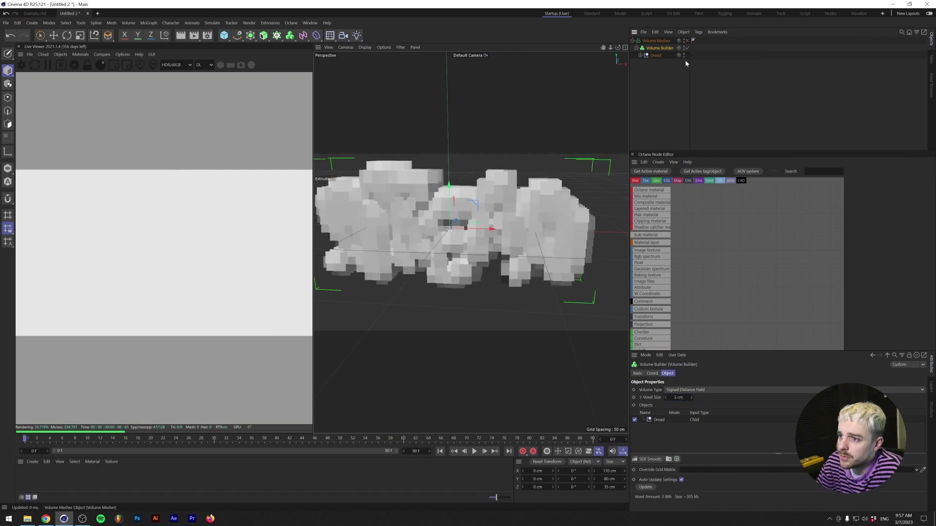
pyautogui.click(677, 398)
pyautogui.write('2')
pyautogui.press('Return')
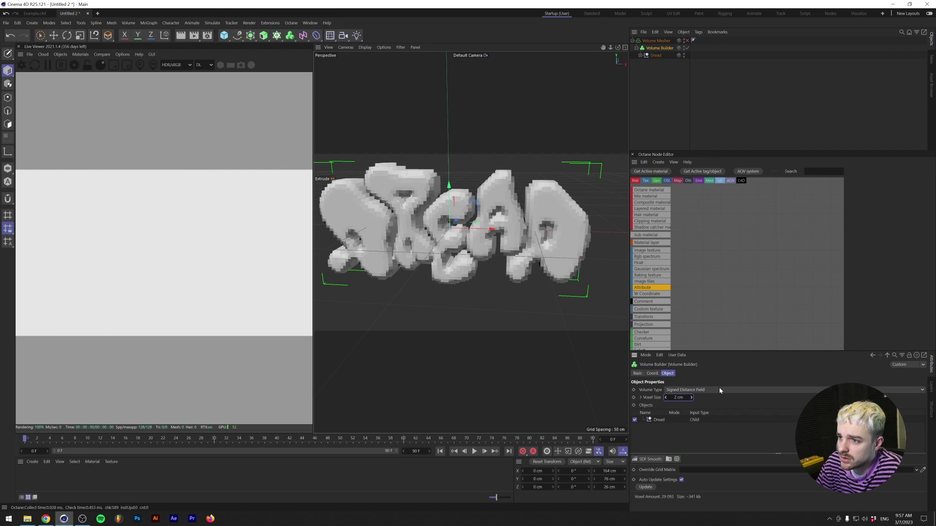
pyautogui.write('1')
pyautogui.press('Return')
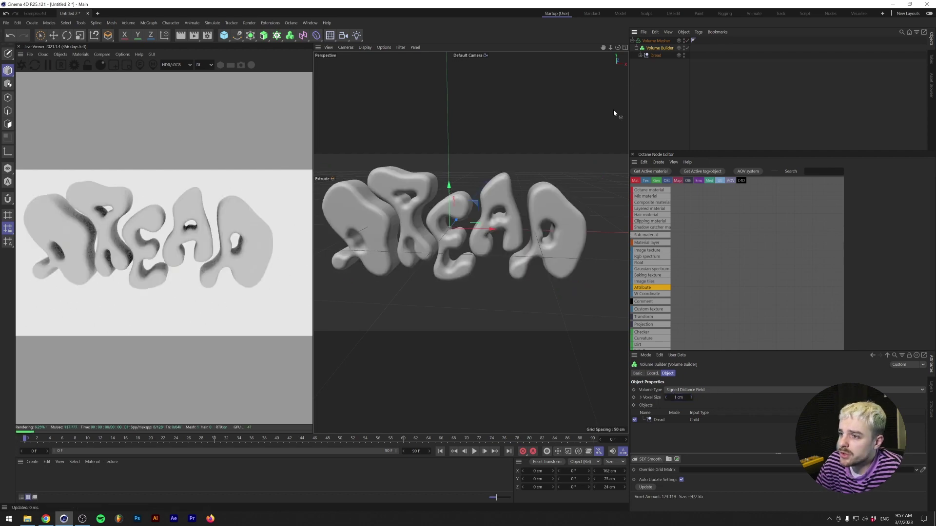
pyautogui.keyDown('alt'); pyautogui.moveTo(613, 109); pyautogui.dragTo(448, 281); pyautogui.keyUp('alt')
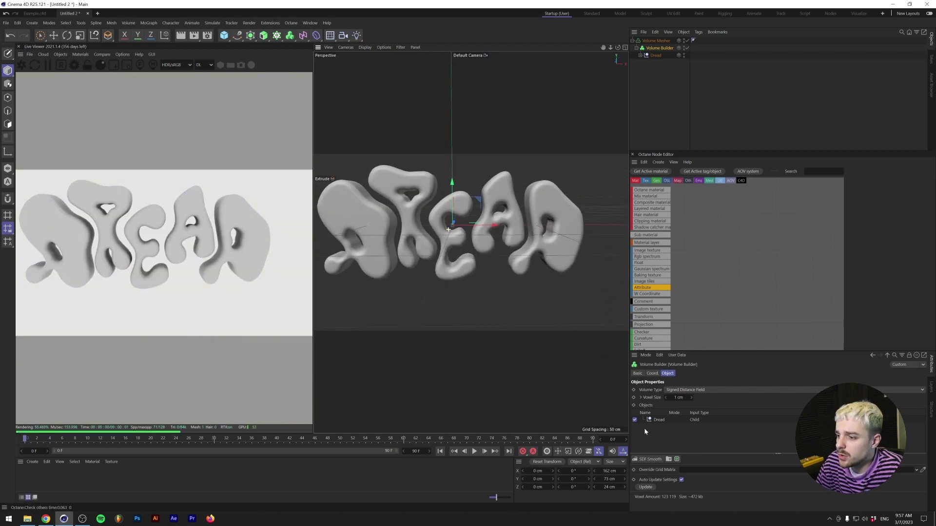
# Add an SDF Smooth filter to the Volume Builder with Voxel Distance 1.
pyautogui.click(651, 459)
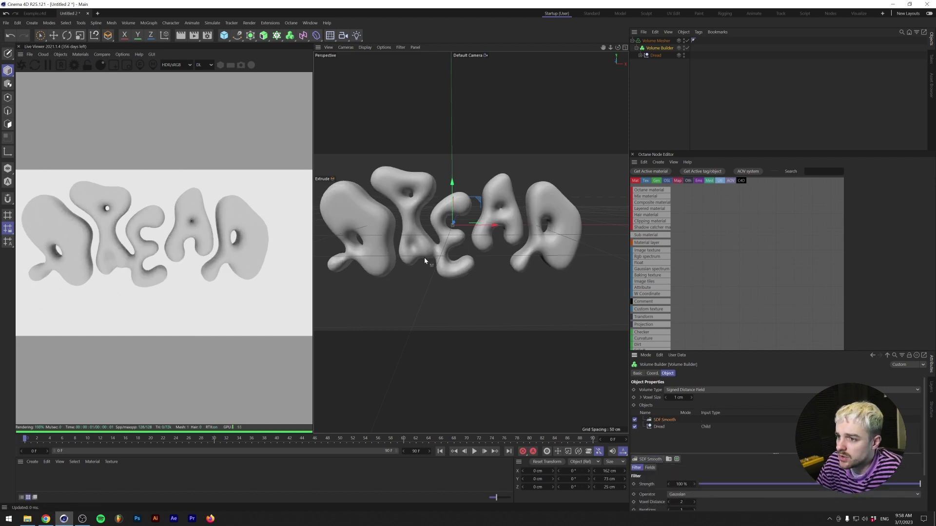
pyautogui.moveTo(763, 351); pyautogui.dragTo(763, 308)
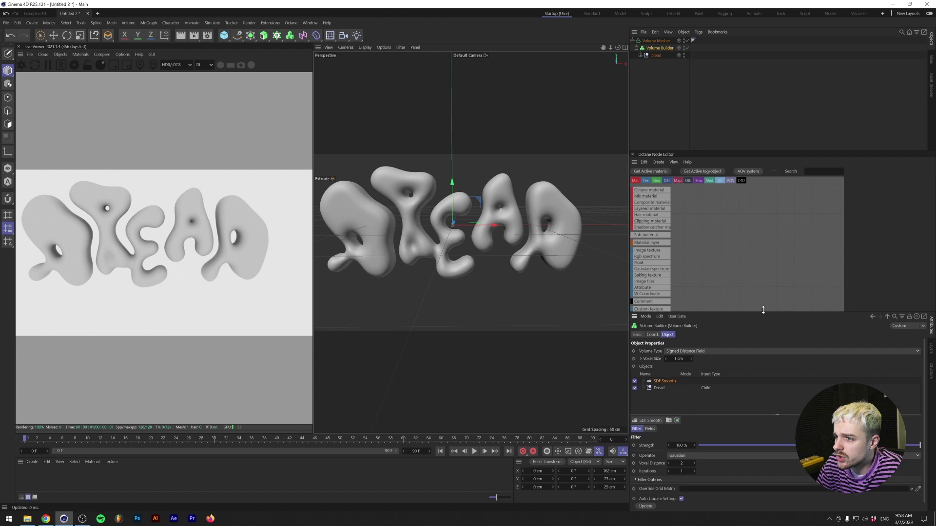
pyautogui.click(669, 459)
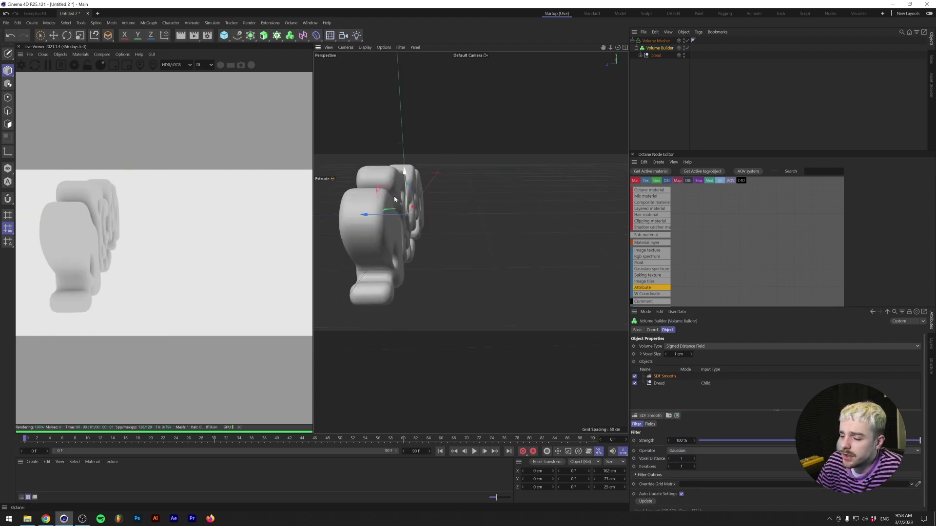
# Set all letter Extrudes to a 5 cm offset for thinner letters.
pyautogui.click(646, 56)
pyautogui.click(661, 62)
pyautogui.keyDown('shift'); pyautogui.click(662, 91); pyautogui.keyUp('shift')
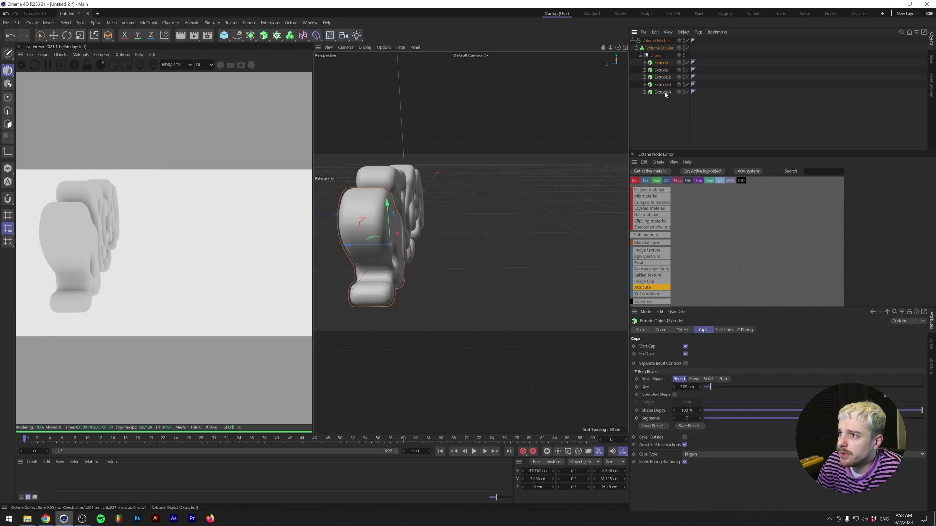
pyautogui.click(683, 331)
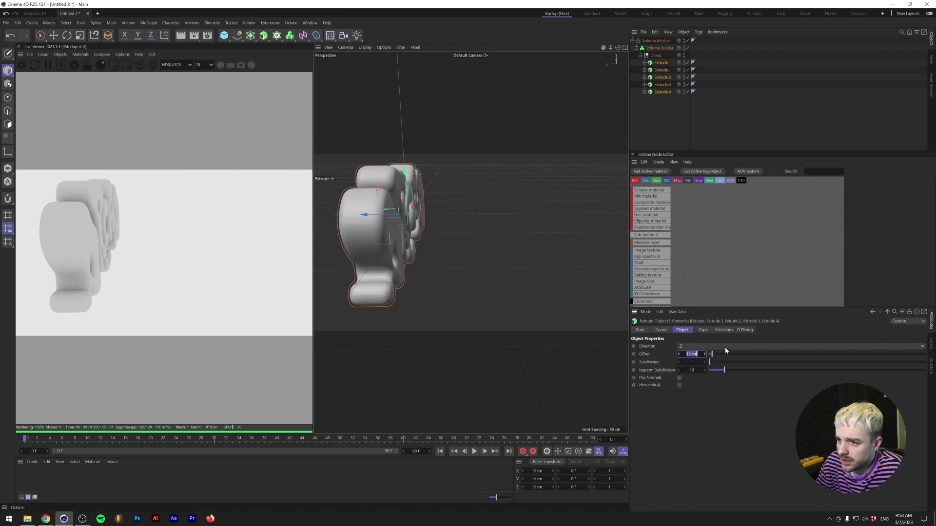
pyautogui.write('5')
pyautogui.press('Return')
pyautogui.moveTo(439, 219)
pyautogui.keyDown('alt'); pyautogui.mouseDown()
pyautogui.moveTo(426, 241)
pyautogui.moveTo(341, 208)
pyautogui.moveTo(438, 206)
pyautogui.moveTo(463, 215)
pyautogui.moveTo(446, 223)
pyautogui.mouseUp(); pyautogui.keyUp('alt')
pyautogui.click(481, 206)
# Switch the viewport to Gouraud Shading (Lines).
pyautogui.click(346, 47)
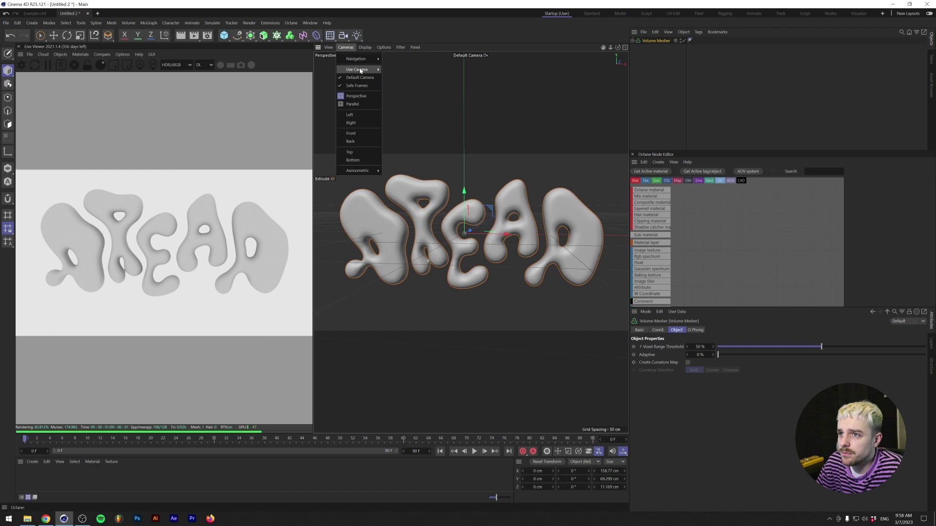
pyautogui.moveTo(365, 47)
pyautogui.click(376, 67)
pyautogui.click(376, 69)
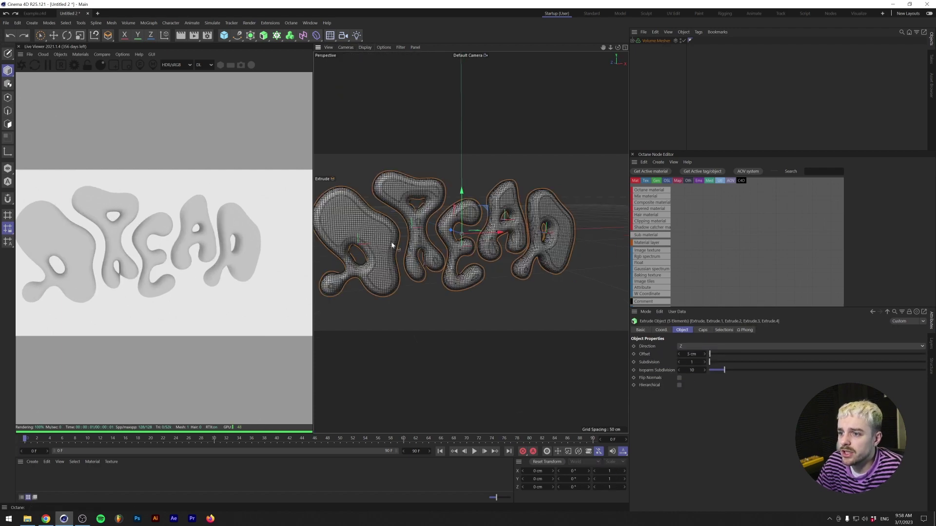
pyautogui.moveTo(439, 214)
pyautogui.keyDown('alt'); pyautogui.mouseDown()
pyautogui.moveTo(460, 225)
pyautogui.moveTo(409, 250)
pyautogui.moveTo(439, 229)
pyautogui.mouseUp(); pyautogui.keyUp('alt')
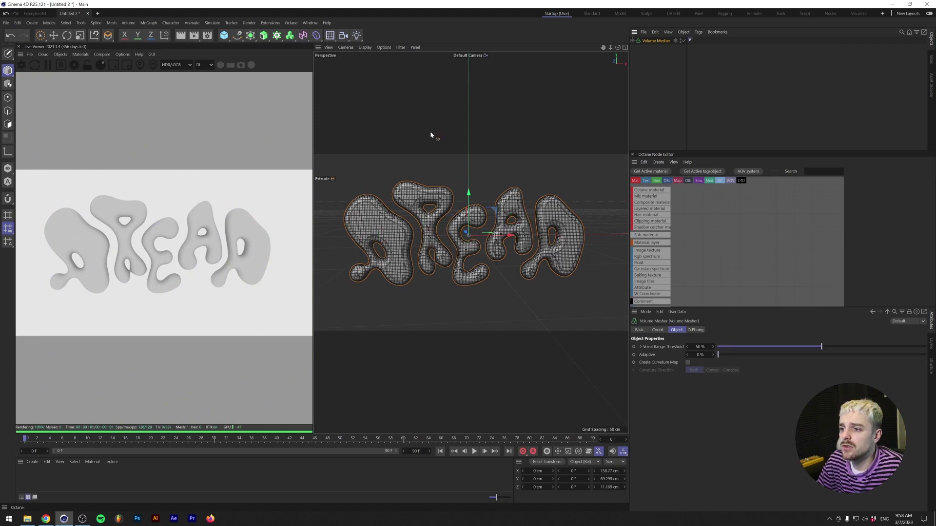
# Add a Subdivision Surface around the Volume Mesher, then undo it.
pyautogui.keyDown('alt'); pyautogui.click(252, 36); pyautogui.keyUp('alt')
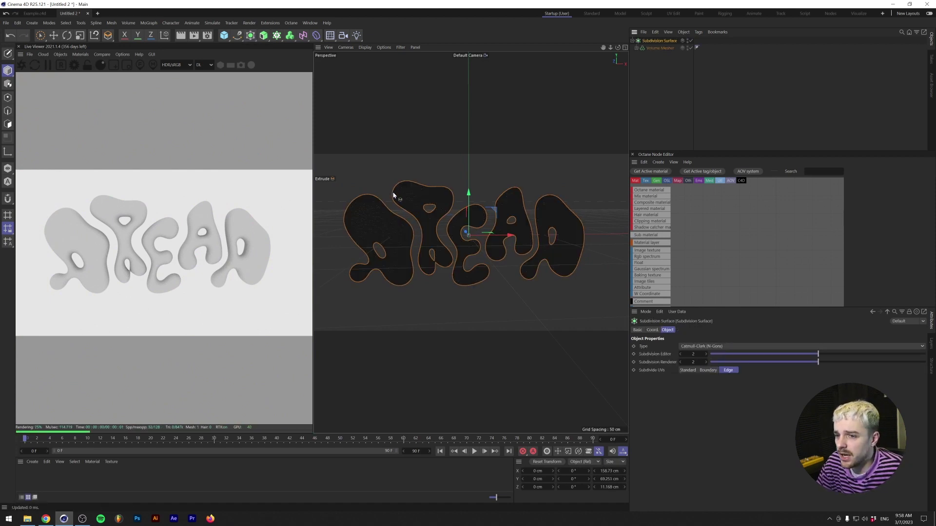
pyautogui.scroll(6, 383, 257)
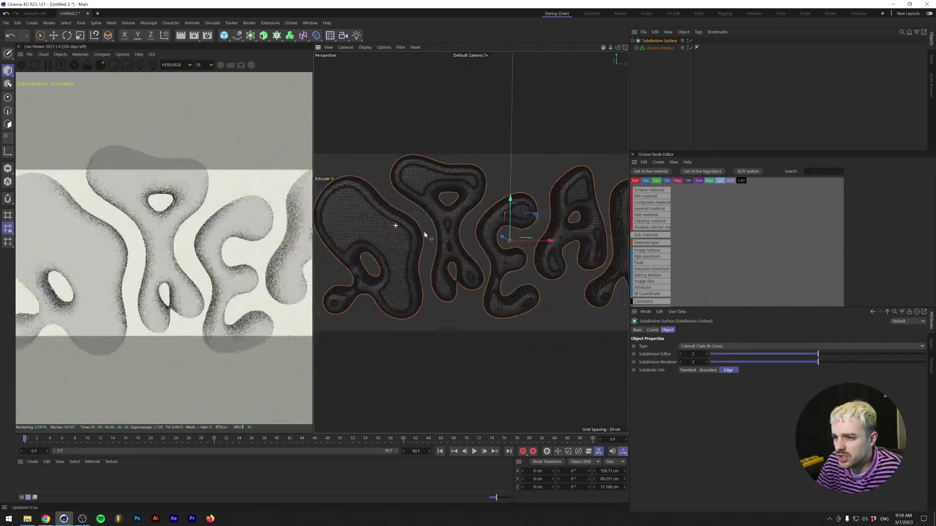
pyautogui.click(648, 48)
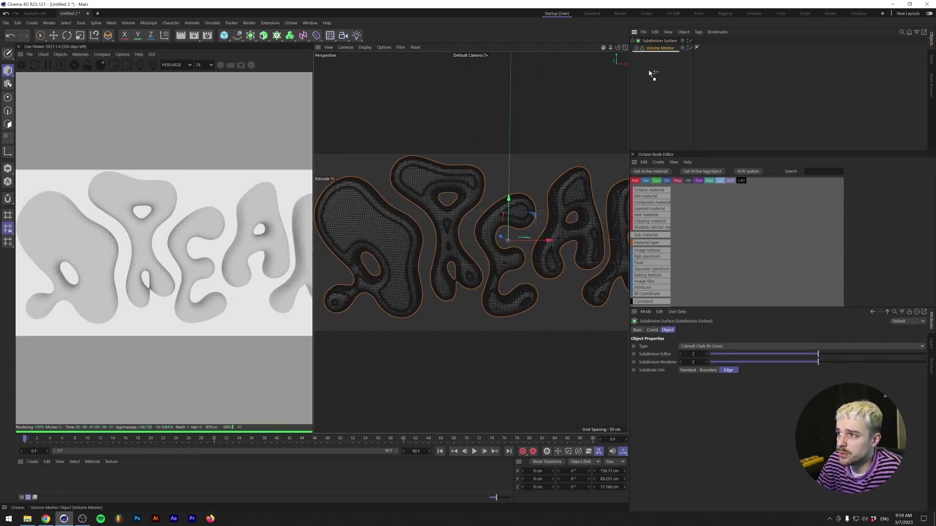
pyautogui.hotkey('ctrl', 'z')
pyautogui.scroll(-5, 465, 217)
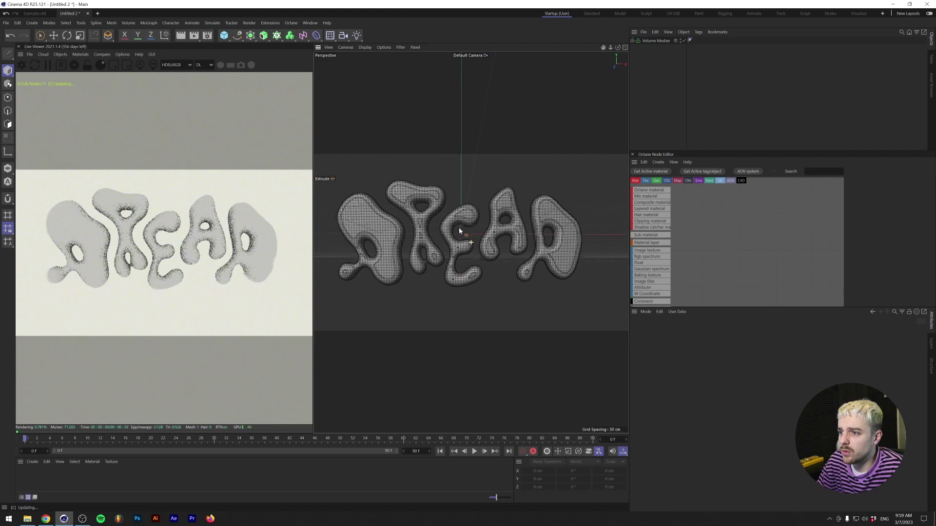
pyautogui.keyDown('alt'); pyautogui.moveTo(453, 234); pyautogui.dragTo(456, 235, button='middle'); pyautogui.keyUp('alt')
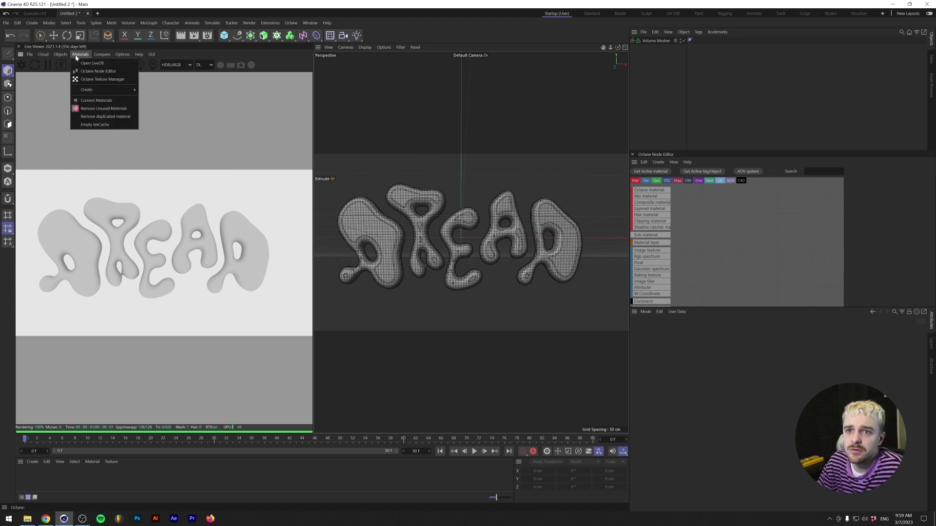
# Add an OctaneSky HDRI environment and browse for its image texture.
pyautogui.moveTo(61, 54)
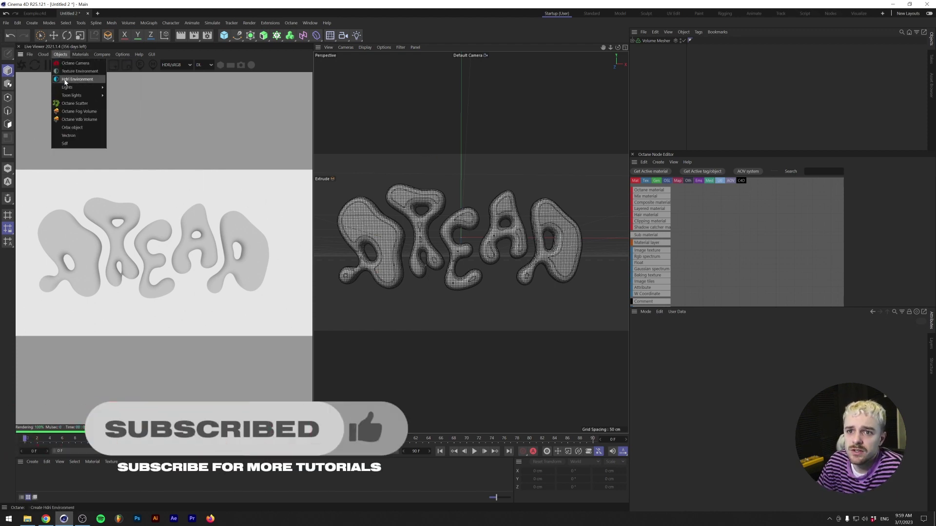
pyautogui.click(65, 79)
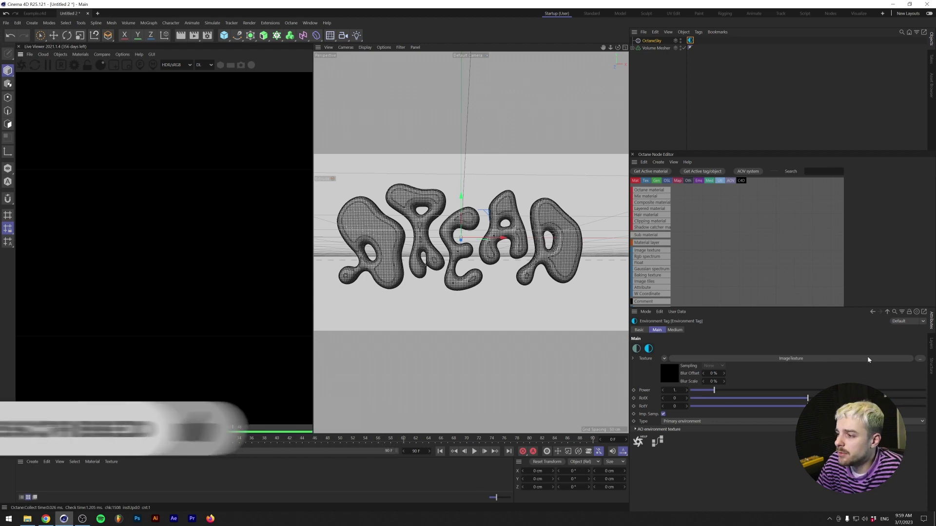
pyautogui.click(900, 359)
pyautogui.click(919, 346)
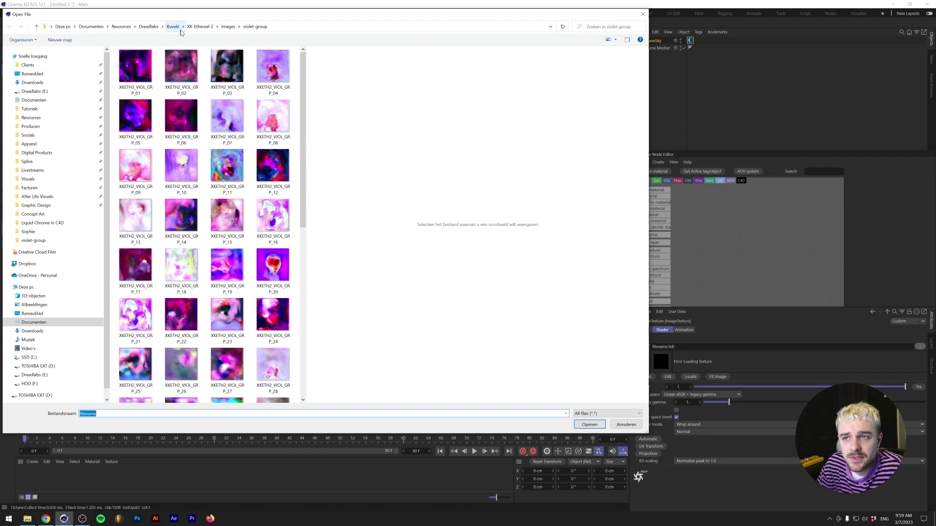
# Preview the violet-group images and load XKETH2_VIOL_GRP_09 as the sky texture.
pyautogui.moveTo(306, 192); pyautogui.dragTo(445, 174)
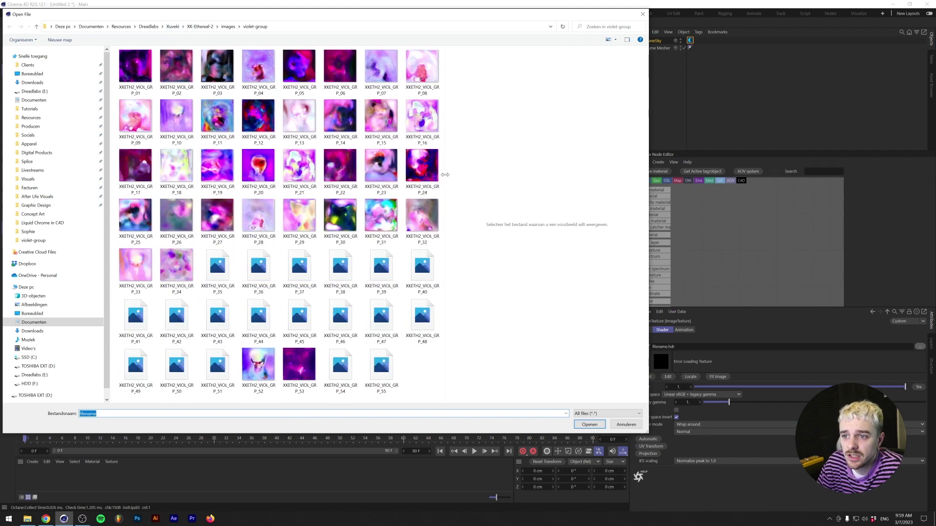
pyautogui.click(176, 266)
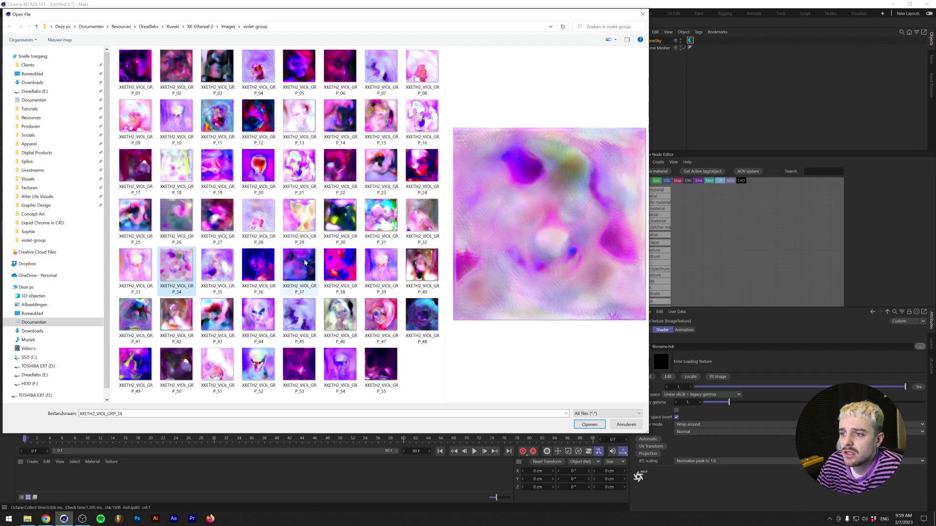
pyautogui.click(136, 264)
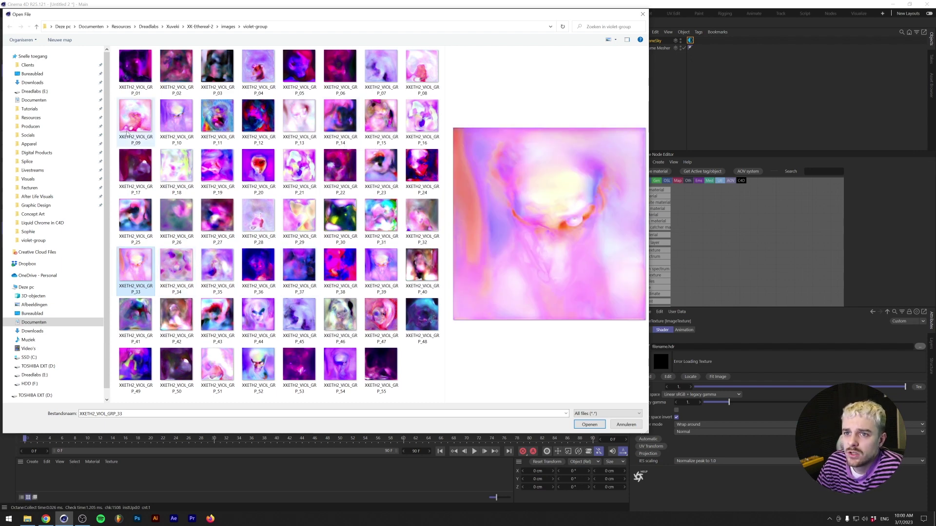
pyautogui.click(130, 127)
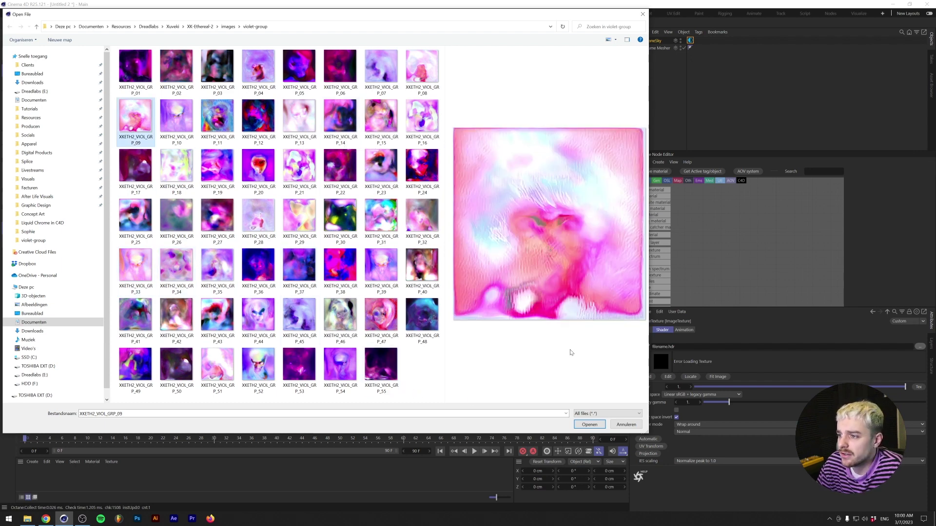
pyautogui.click(590, 425)
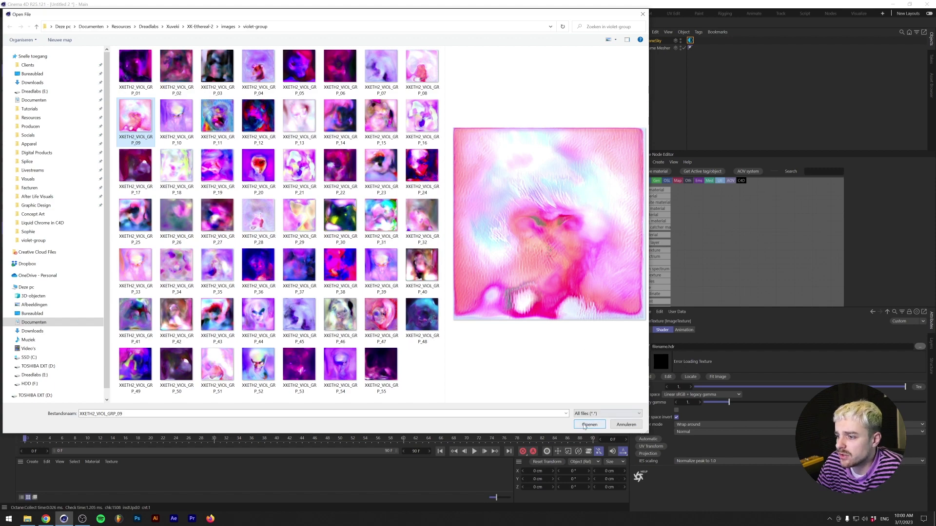
pyautogui.click(515, 293)
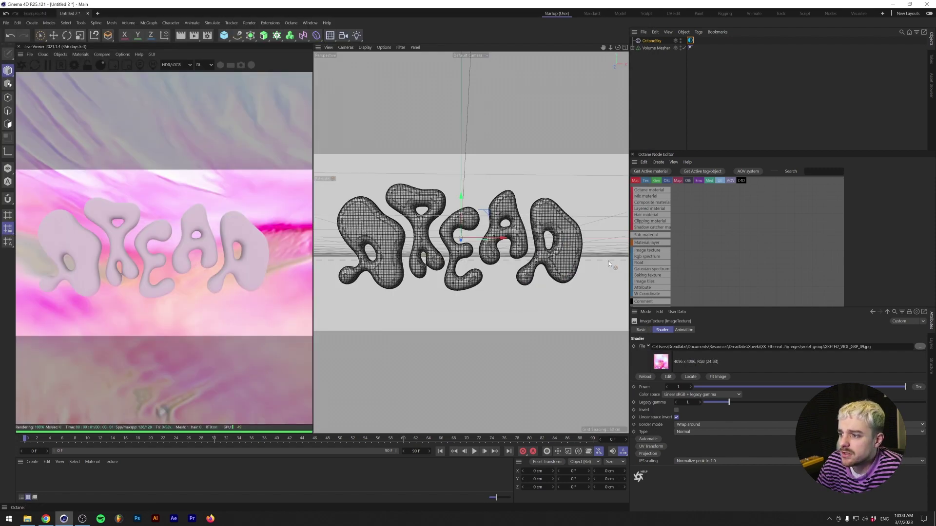
# Create the Octane metallic material OctMetal1 and apply it to the Volume Mesher.
pyautogui.keyDown('alt'); pyautogui.moveTo(430, 234); pyautogui.dragTo(273, 195); pyautogui.keyUp('alt')
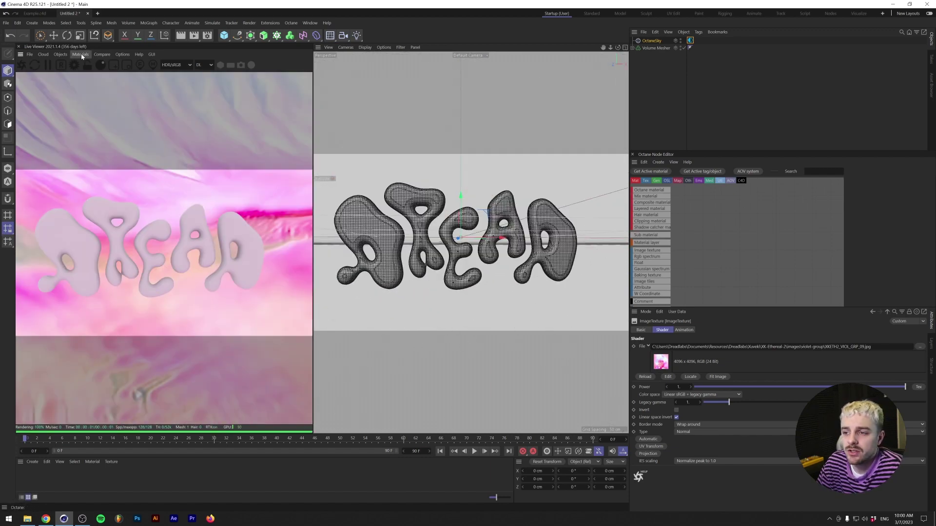
pyautogui.click(81, 54)
pyautogui.moveTo(89, 90)
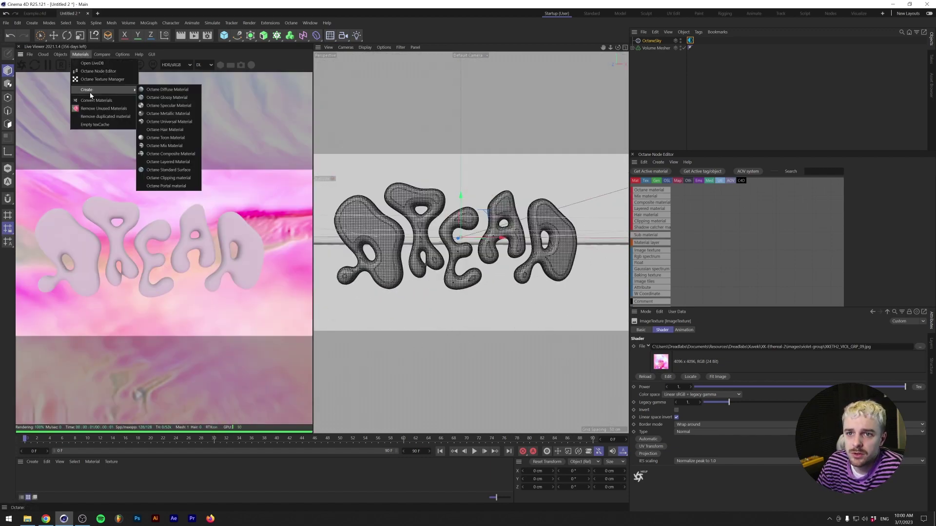
pyautogui.click(160, 115)
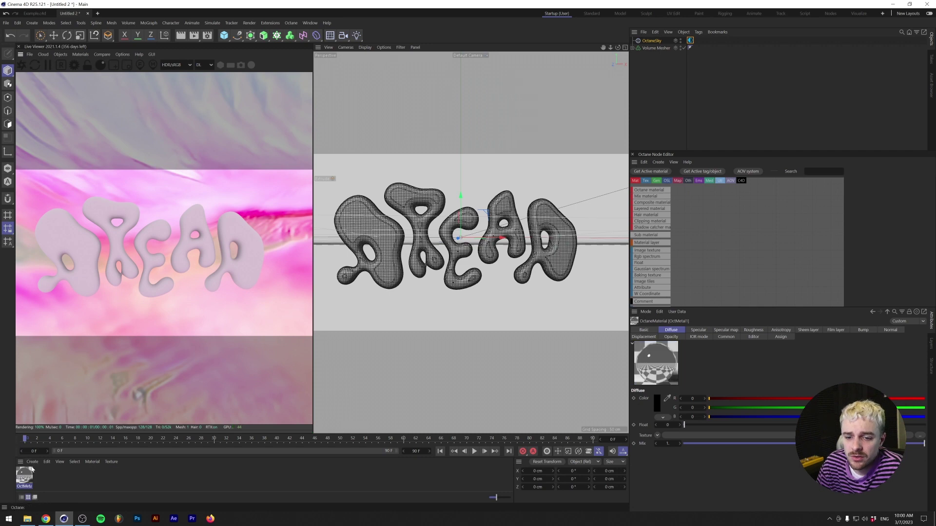
pyautogui.moveTo(646, 54); pyautogui.dragTo(654, 48)
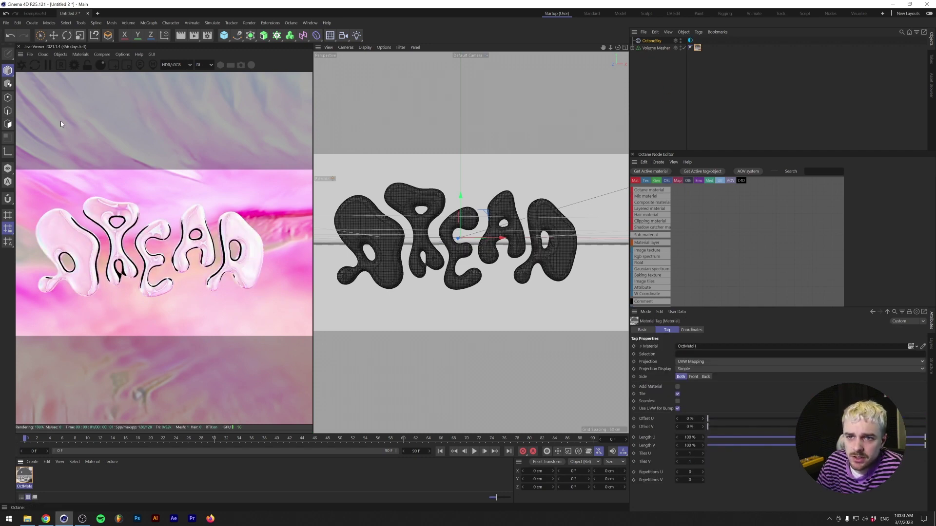
pyautogui.click(74, 64)
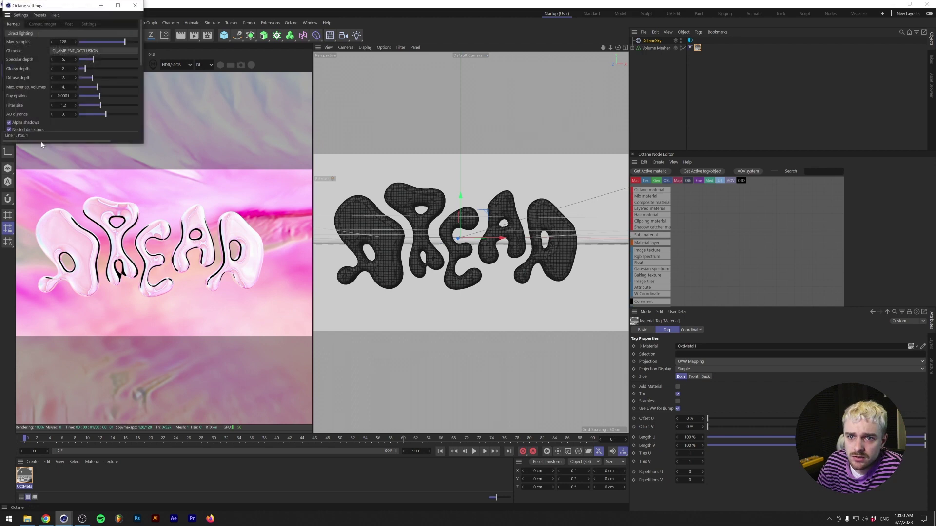
# Enable the alpha channel in the Octane render settings for a transparent background.
pyautogui.moveTo(41, 144); pyautogui.dragTo(39, 191)
pyautogui.click(9, 154)
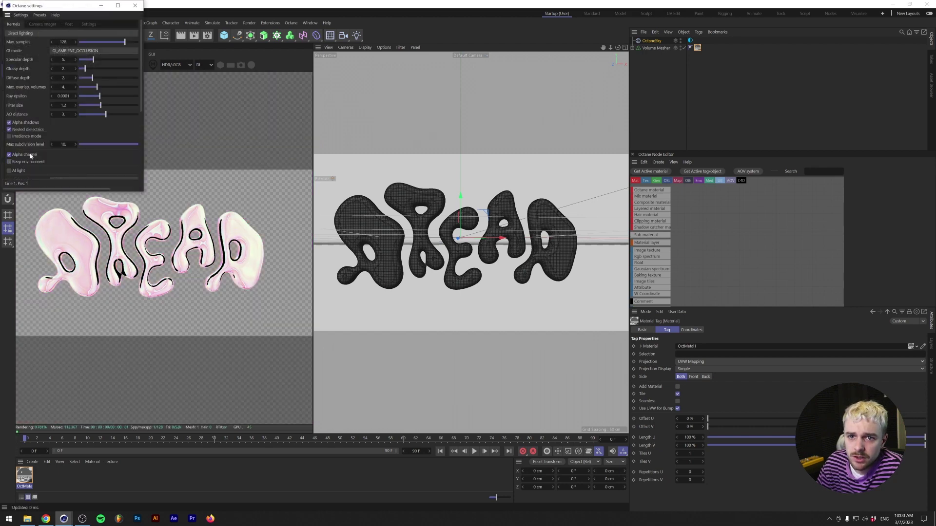
pyautogui.click(135, 5)
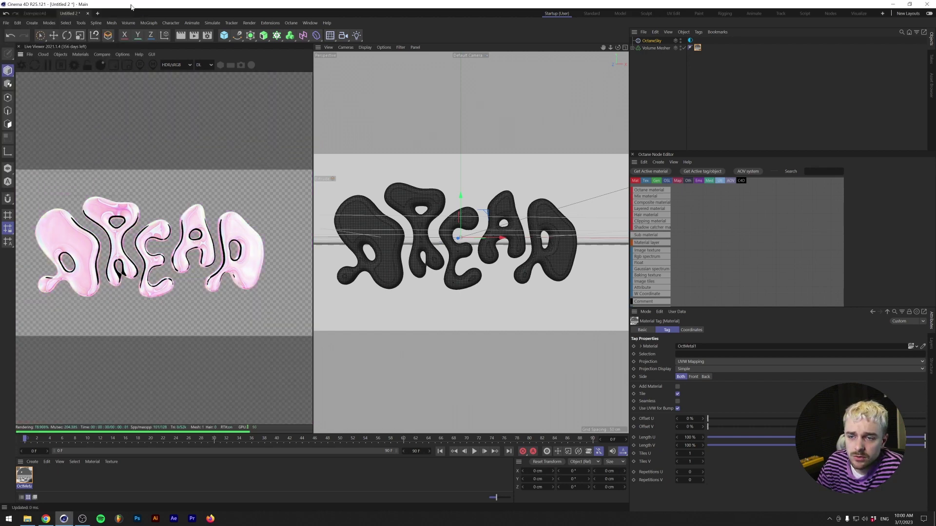
# Adjust the roughness of the OctMetal1 material in the Material Editor.
pyautogui.doubleClick(24, 474)
pyautogui.moveTo(128, 239); pyautogui.dragTo(352, 239)
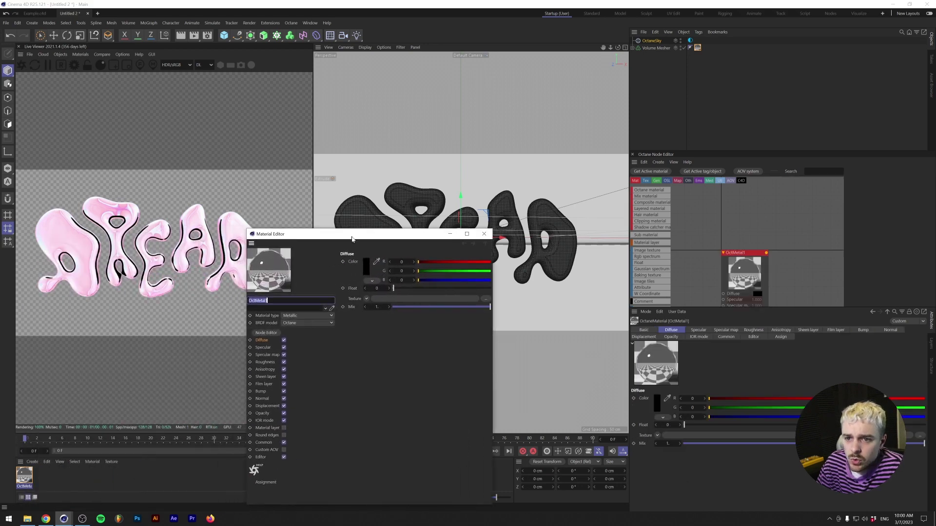
pyautogui.click(265, 362)
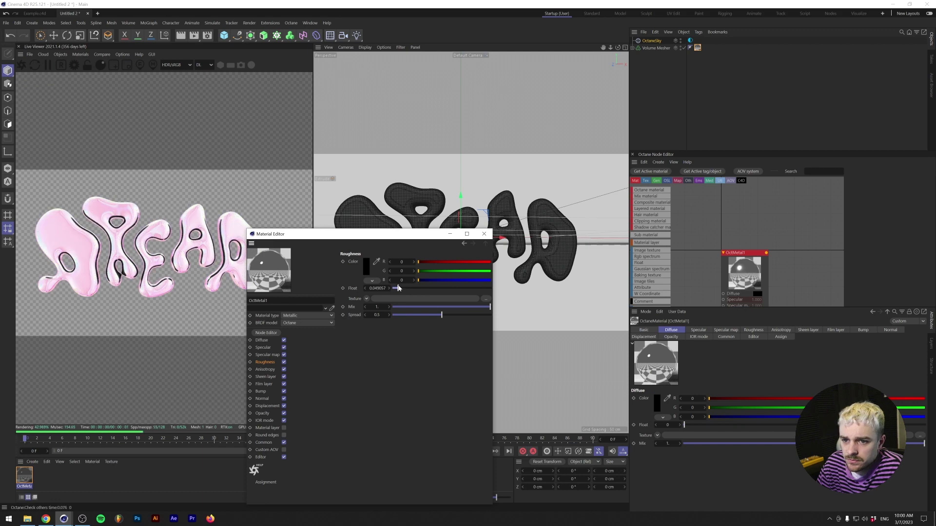
pyautogui.click(484, 234)
# Rotate the sky environment's reflections on RotX and RotY.
pyautogui.click(690, 40)
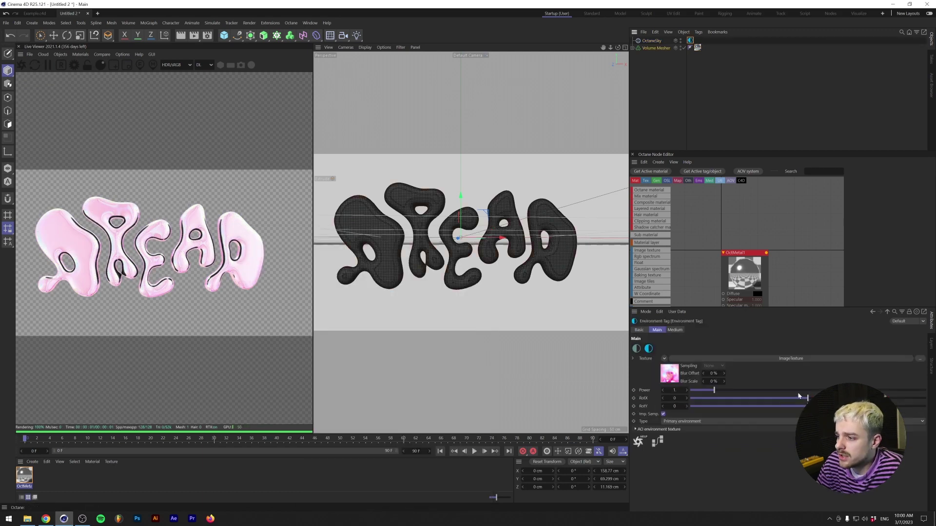
pyautogui.moveTo(802, 398); pyautogui.dragTo(751, 399)
pyautogui.moveTo(807, 406)
pyautogui.mouseDown()
pyautogui.moveTo(793, 407)
pyautogui.moveTo(807, 406)
pyautogui.mouseUp()
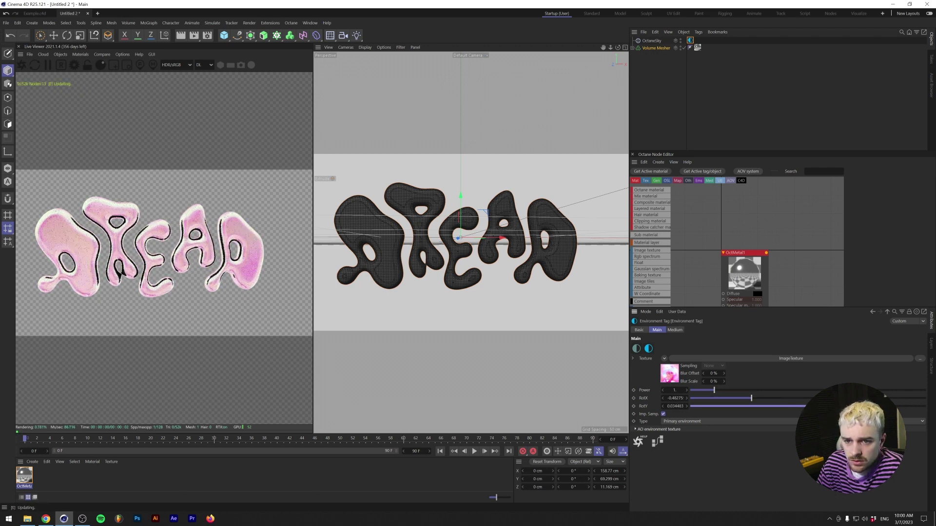
# Add an Octane Camera, reset its coordinates, and set P.Z to -209 cm.
pyautogui.click(84, 56)
pyautogui.click(73, 63)
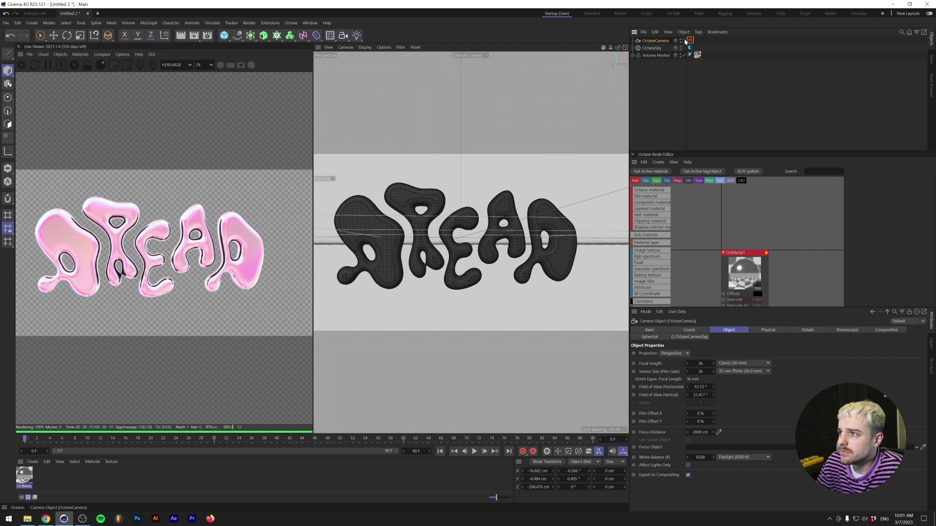
pyautogui.click(689, 330)
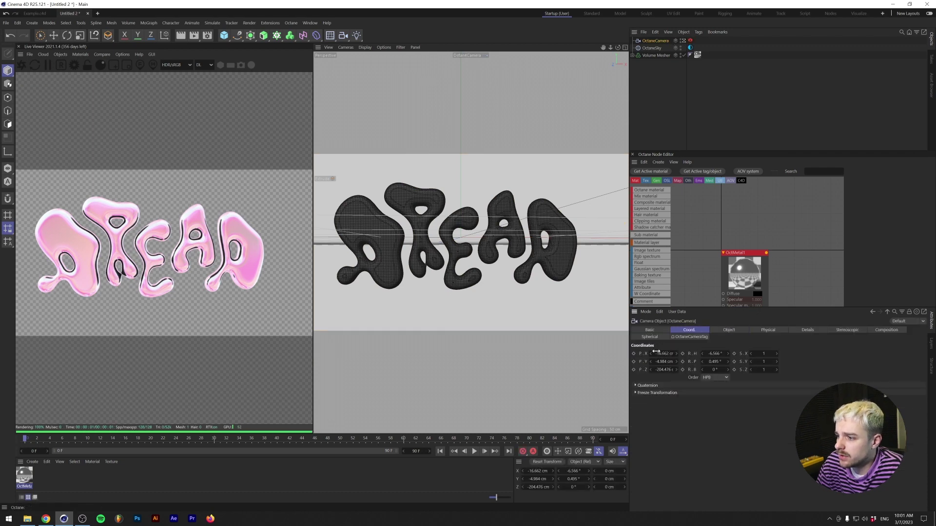
pyautogui.rightClick(643, 357)
pyautogui.click(663, 433)
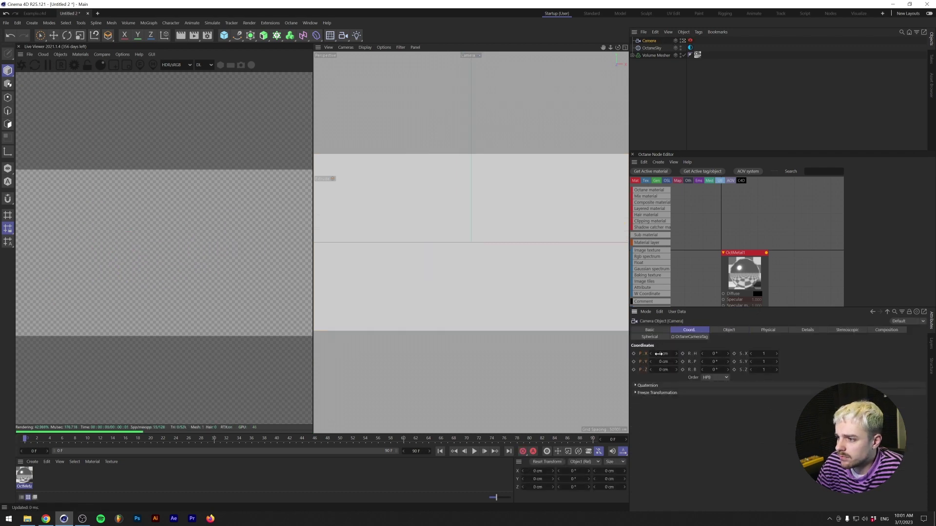
pyautogui.moveTo(650, 370); pyautogui.dragTo(624, 366)
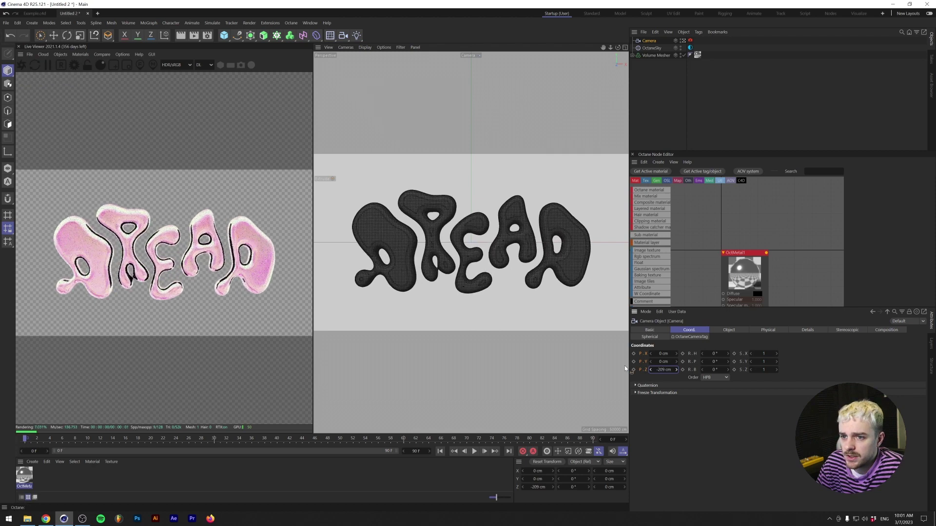
pyautogui.click(856, 90)
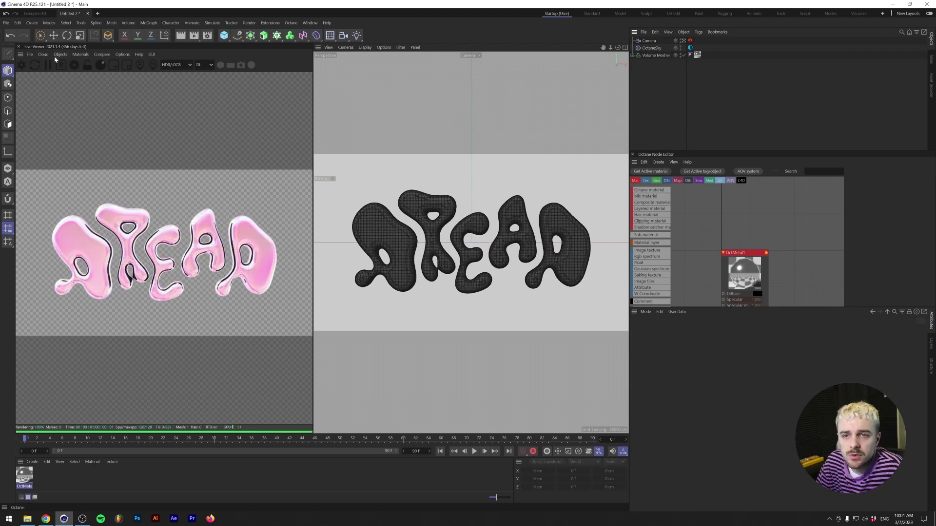
pyautogui.click(19, 46)
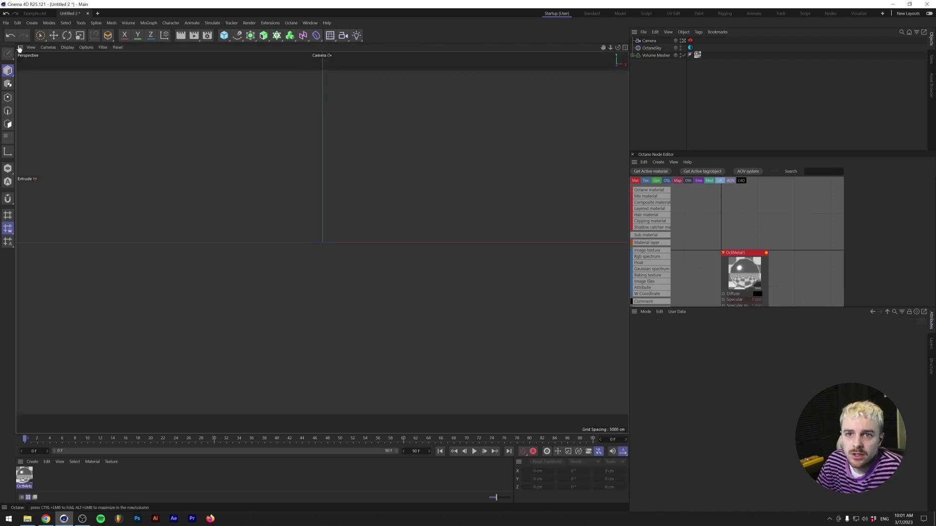
# Delete and restore the camera and Octane sky, then save the scene as 'Liquid Chrome in C4D'.
pyautogui.click(652, 48)
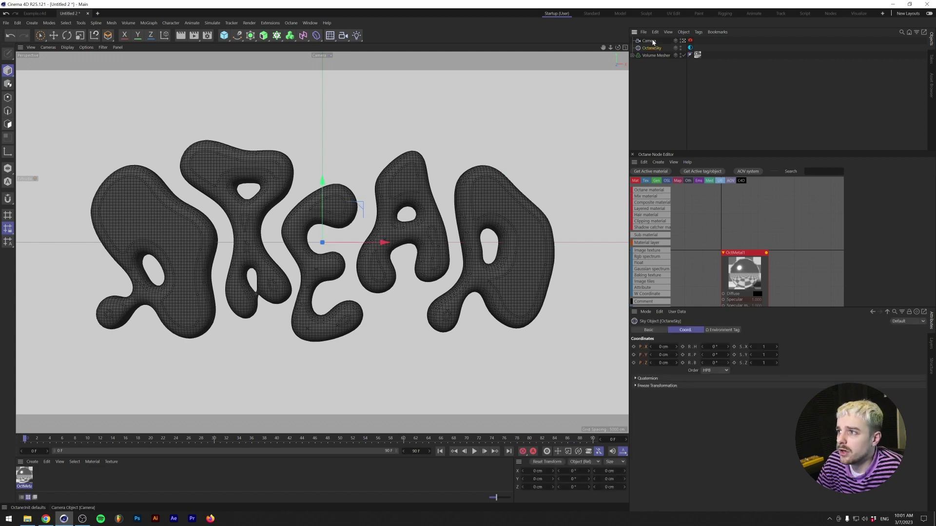
pyautogui.keyDown('ctrl'); pyautogui.click(653, 41); pyautogui.keyUp('ctrl')
pyautogui.press('Delete')
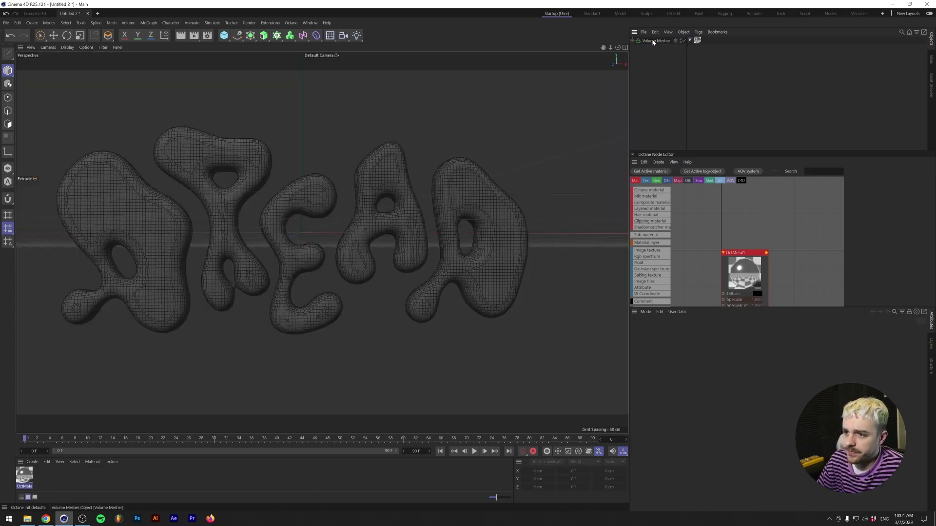
pyautogui.hotkey('ctrl', 'z')
pyautogui.hotkey('ctrl', 's')
pyautogui.write('Liquid Ch')
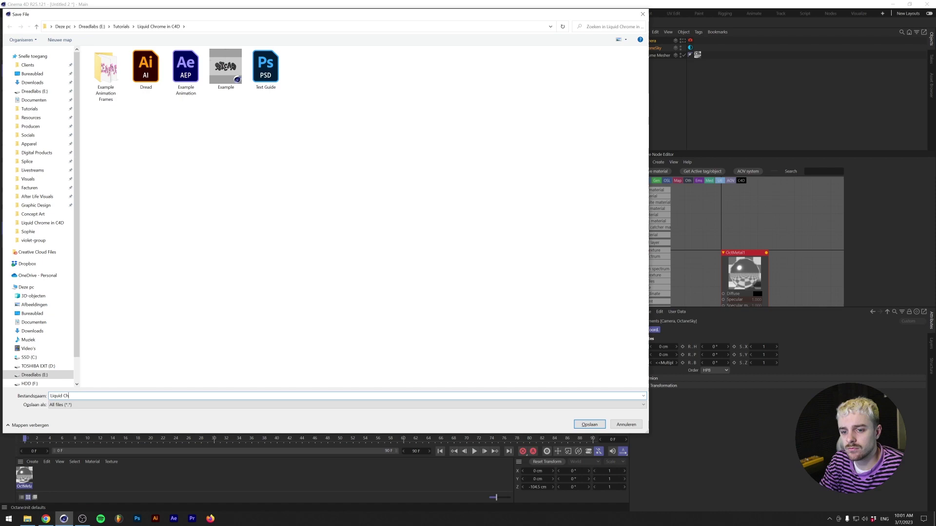
pyautogui.write('rome in C4D')
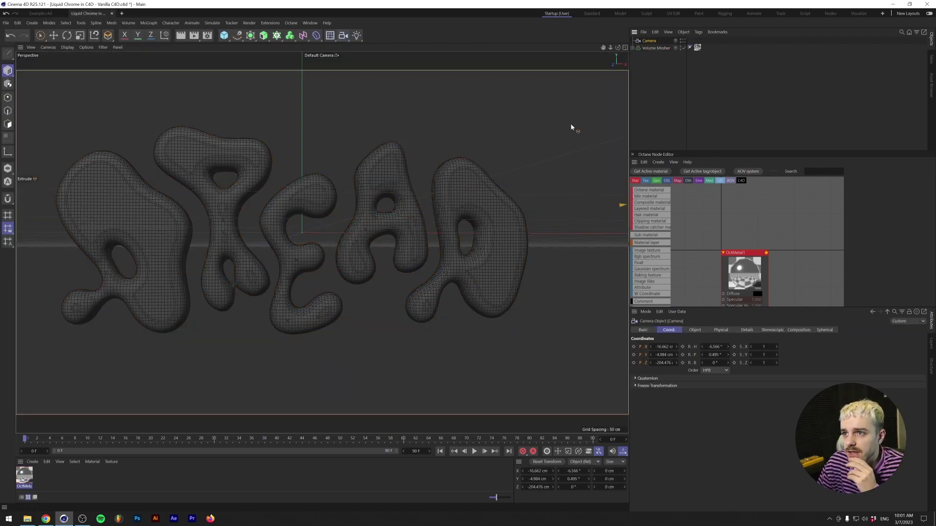
# Zero the camera's P.X, P.Y, R.H and R.P, then look through the camera.
pyautogui.moveTo(664, 347); pyautogui.dragTo(664, 355)
pyautogui.write('0')
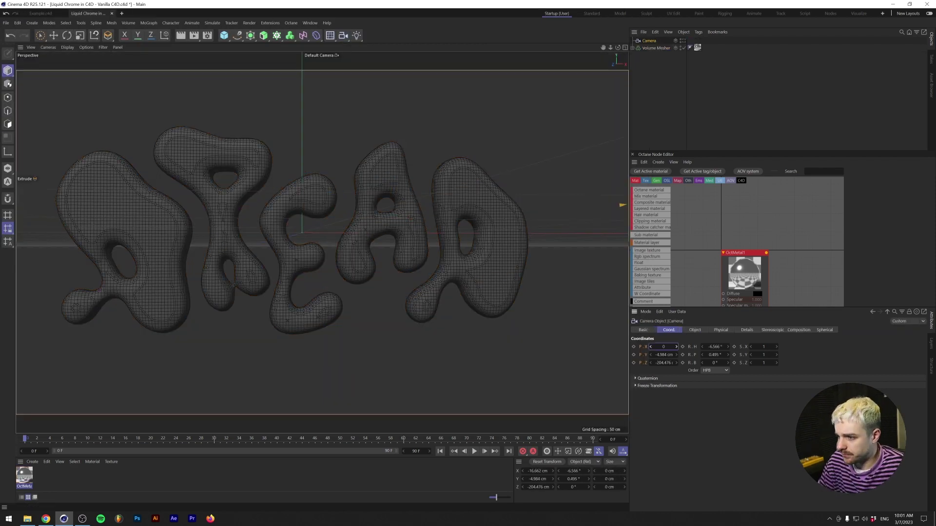
pyautogui.press('Tab')
pyautogui.write('0')
pyautogui.press('Tab')
pyautogui.write('0')
pyautogui.press('Return')
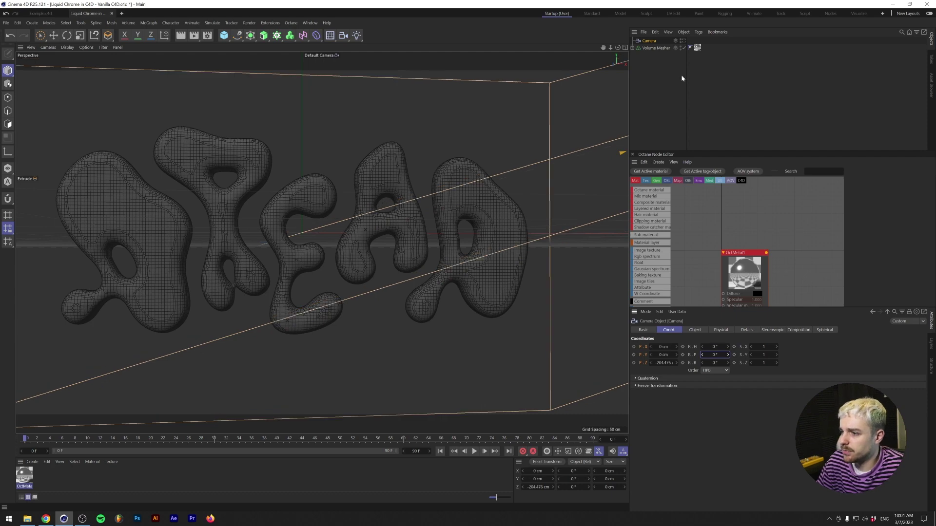
pyautogui.click(683, 40)
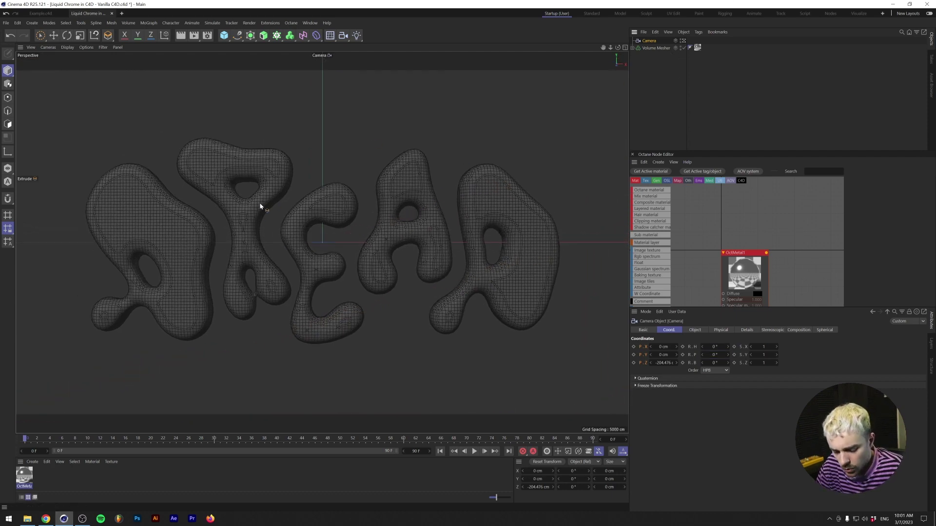
# Start an interactive render region sized to frame the centre of DREAD, then select Volume Mesher in Model mode.
pyautogui.hotkey('alt', 'r')
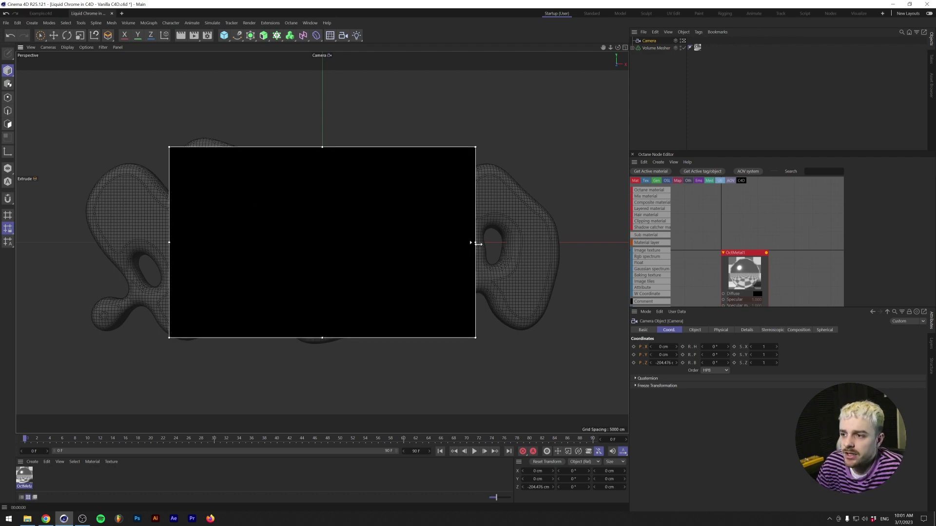
pyautogui.moveTo(470, 244); pyautogui.dragTo(395, 243)
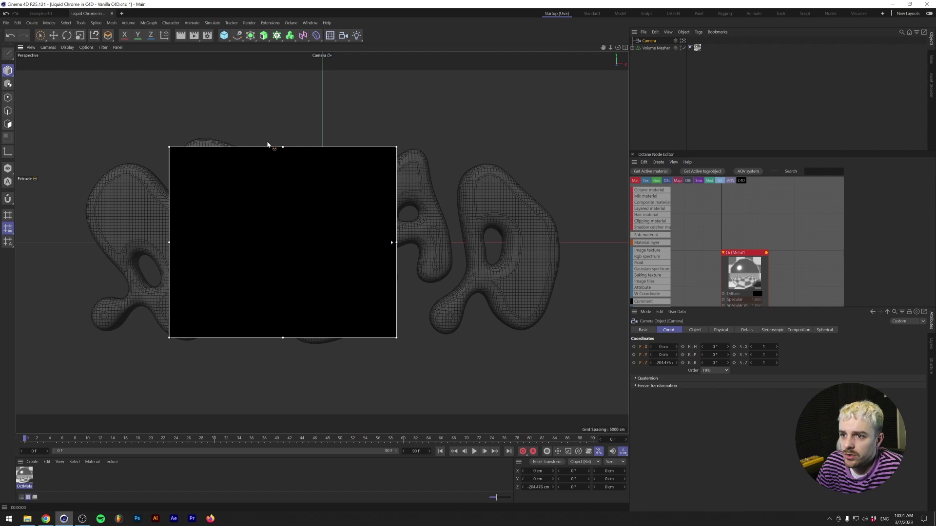
pyautogui.moveTo(284, 147); pyautogui.dragTo(285, 131)
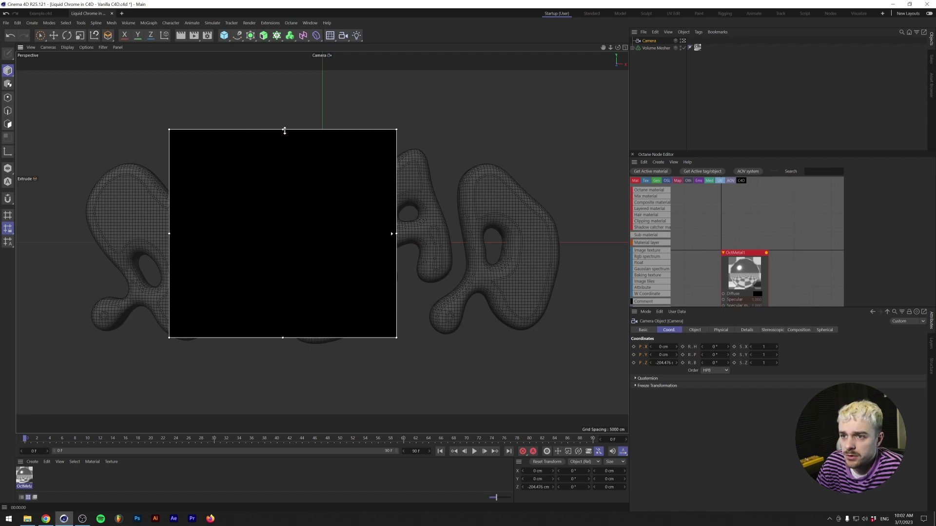
pyautogui.click(653, 47)
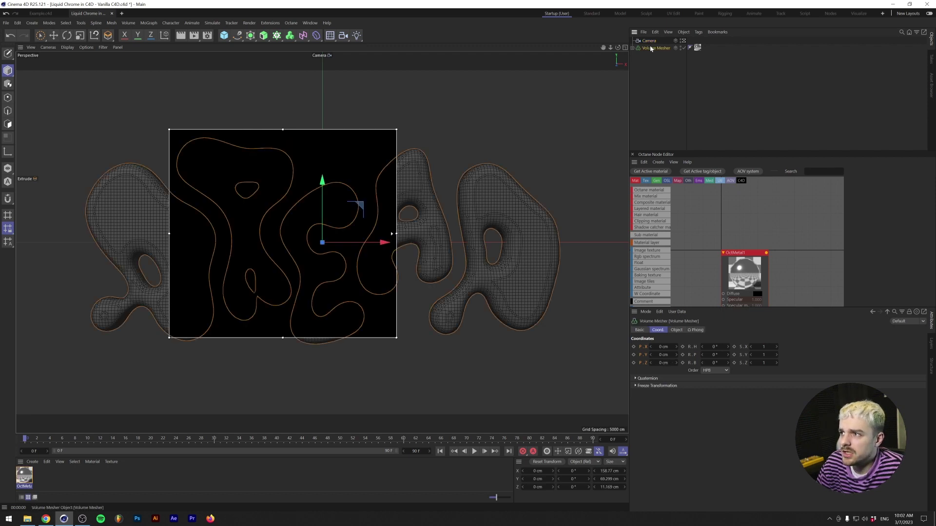
pyautogui.click(8, 72)
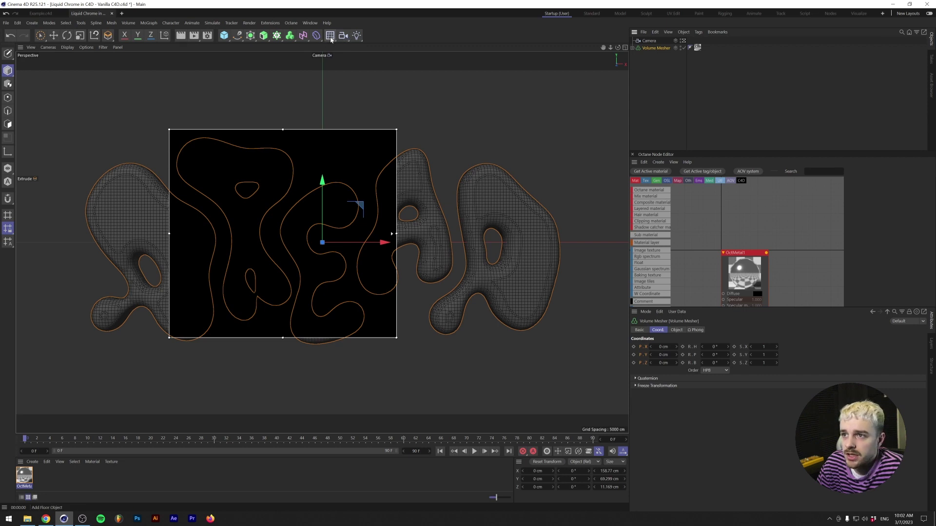
# Add a Sky object from the Floor/Environment flyout and delete the OctMetal material.
pyautogui.moveTo(341, 37); pyautogui.dragTo(358, 33)
pyautogui.click(358, 34)
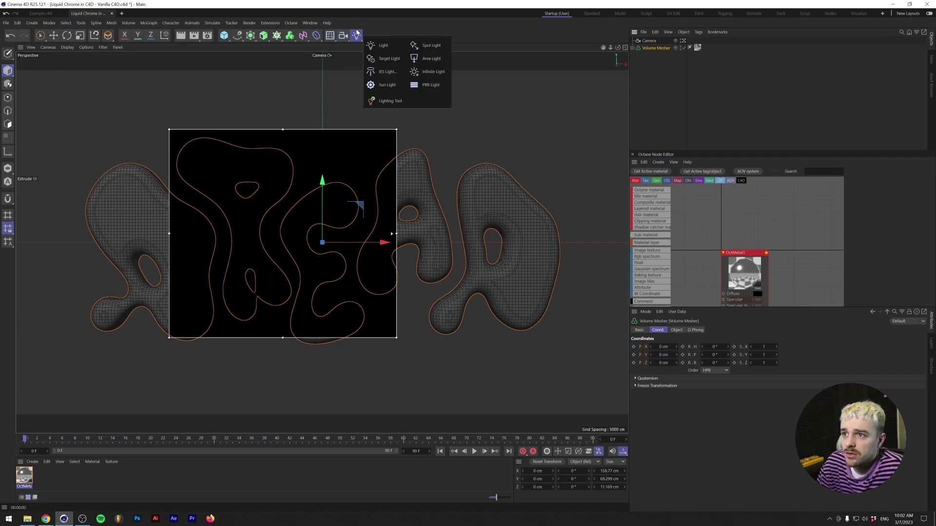
pyautogui.moveTo(330, 35)
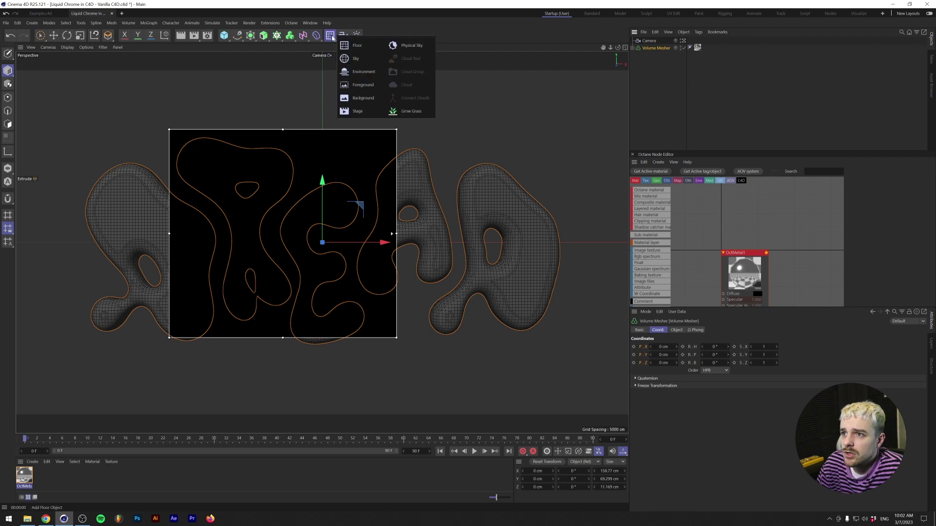
pyautogui.click(359, 60)
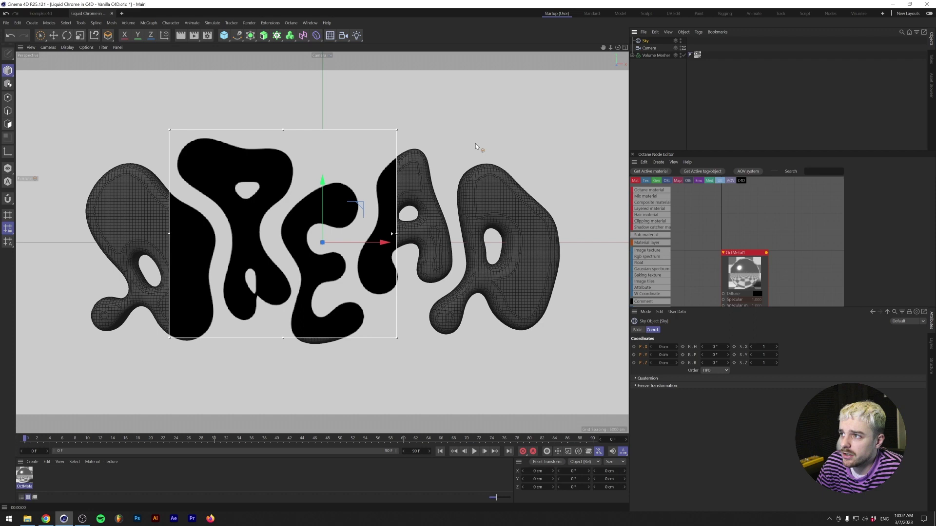
pyautogui.click(24, 475)
pyautogui.press('Delete')
# Create a new default material named Sky with Reflectance turned off.
pyautogui.click(33, 462)
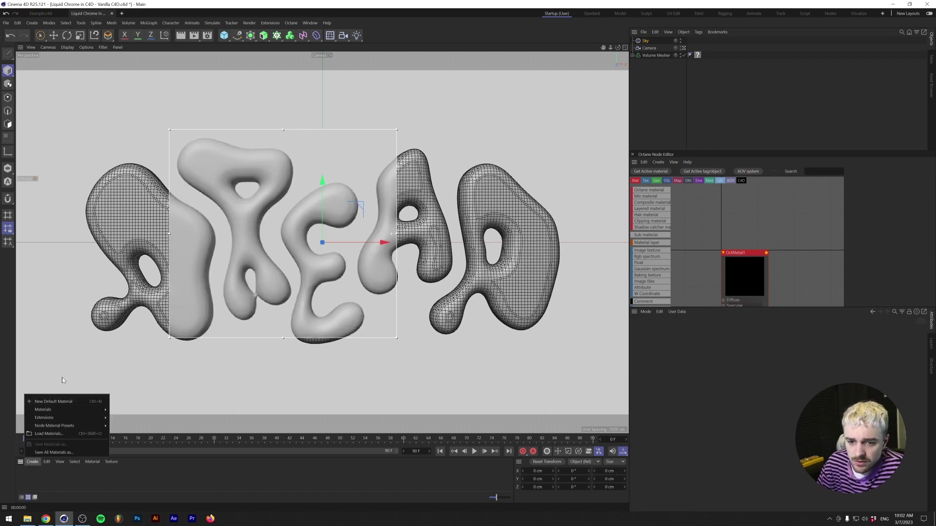
pyautogui.click(53, 401)
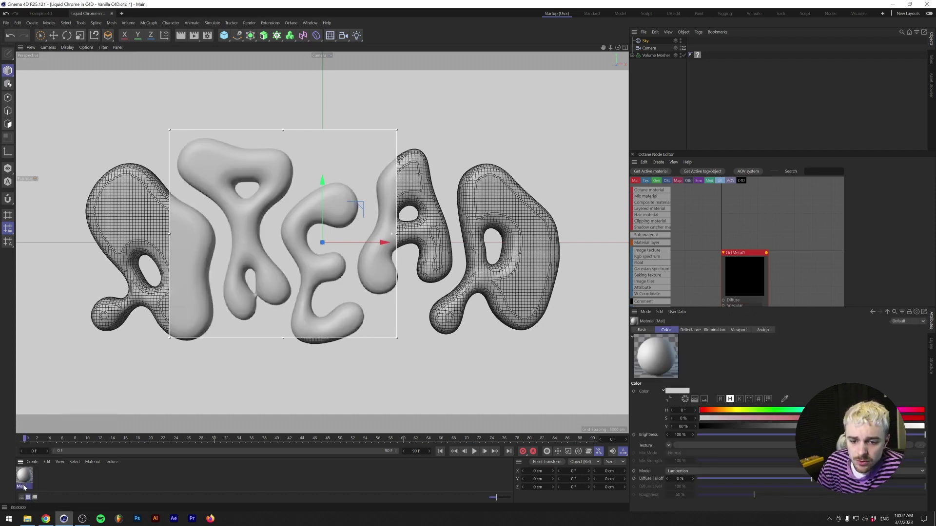
pyautogui.write('Sky')
pyautogui.press('Return')
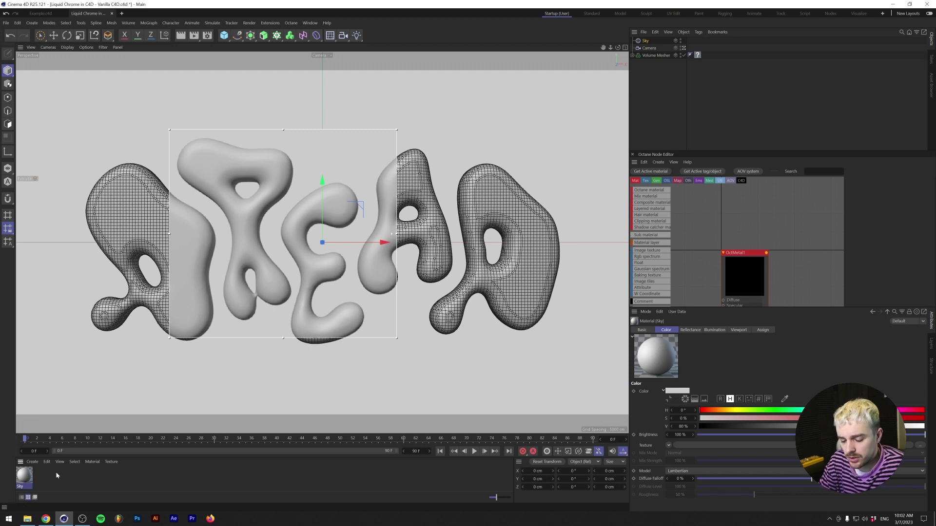
pyautogui.doubleClick(20, 477)
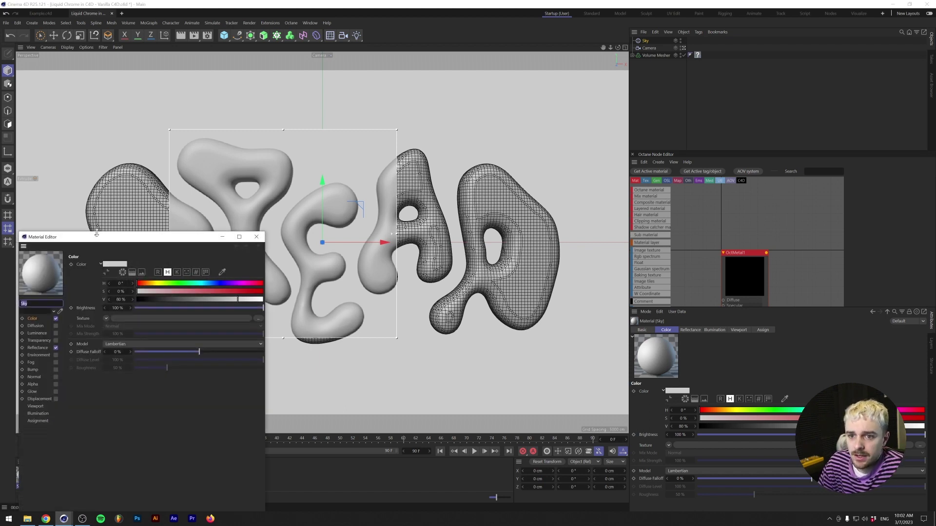
pyautogui.click(287, 303)
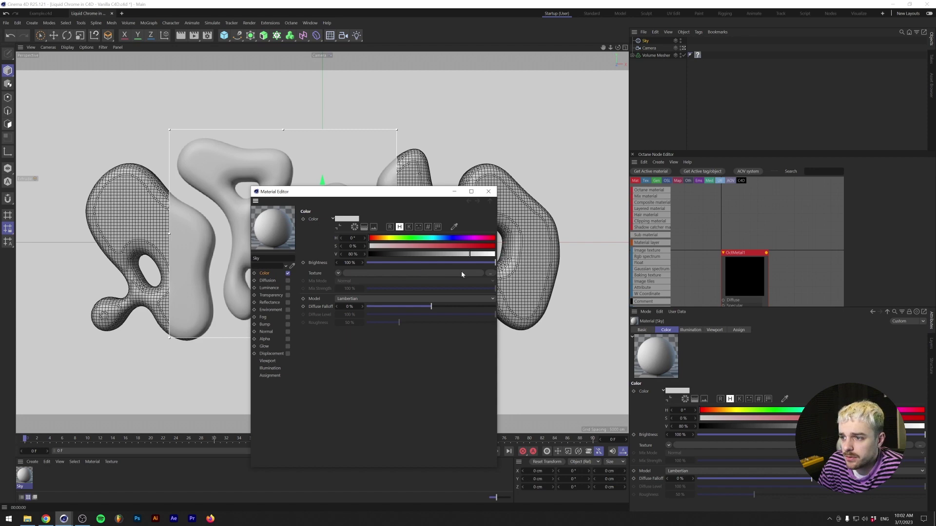
# Load the pink-violet XKETH2_VIOL_GRP_09 image as the Color texture and apply Sky to the Sky object.
pyautogui.click(488, 274)
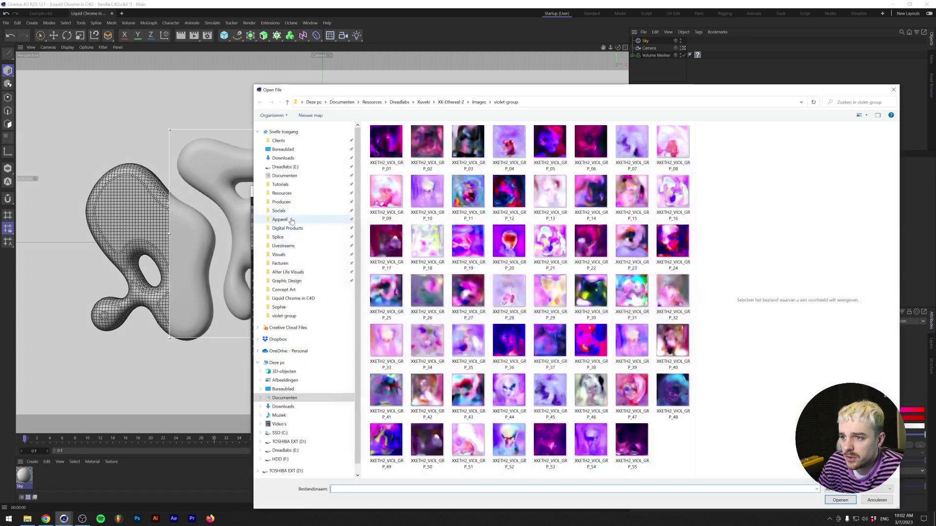
pyautogui.click(389, 199)
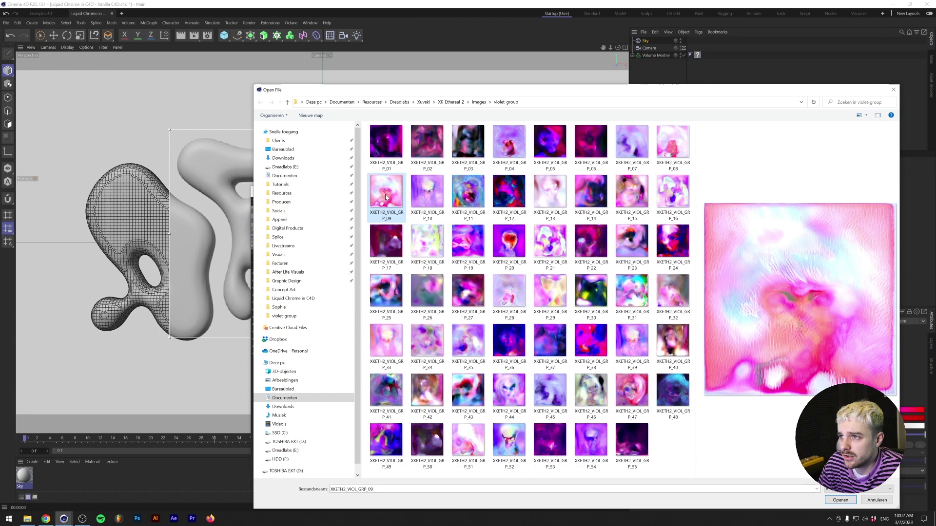
pyautogui.click(840, 500)
pyautogui.click(518, 296)
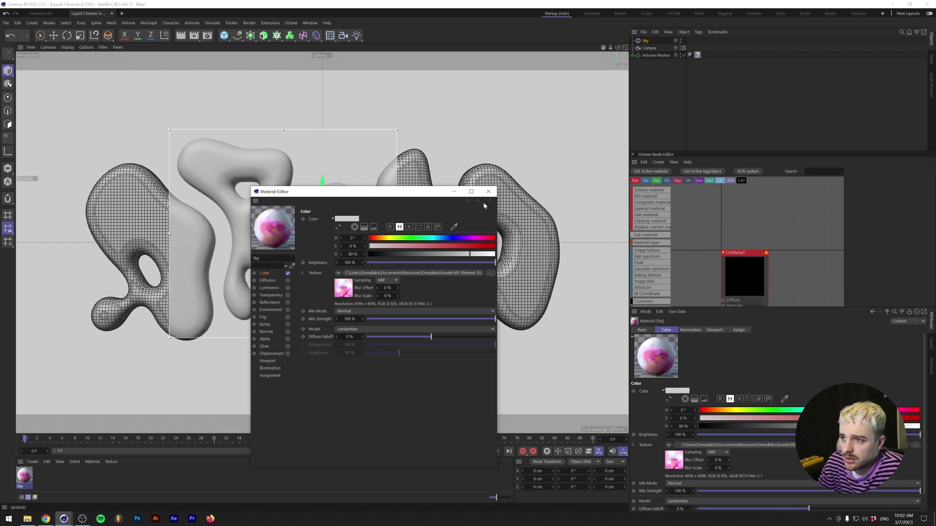
pyautogui.moveTo(22, 484); pyautogui.dragTo(642, 46)
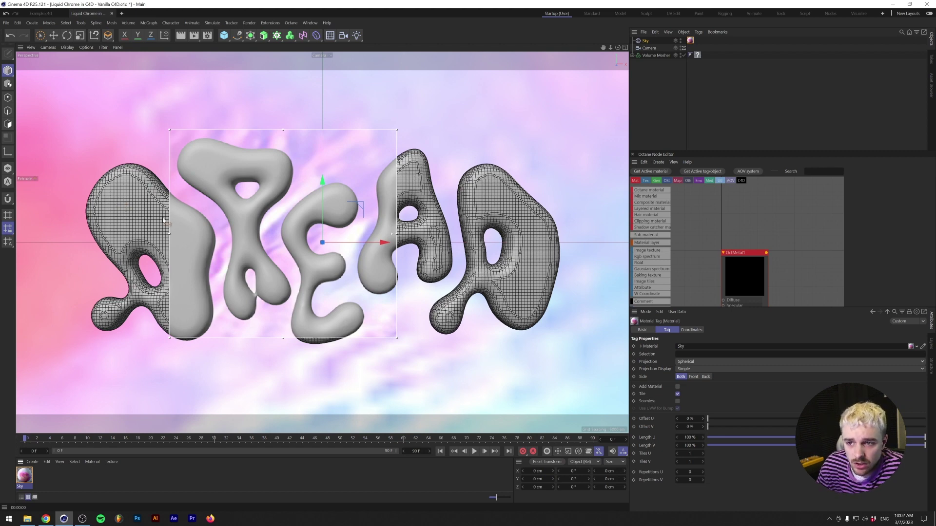
# Create a chrome material with a GGX reflection layer at about 6 sampling subdivisions and apply it to Volume Mesher.
pyautogui.click(32, 462)
pyautogui.click(49, 399)
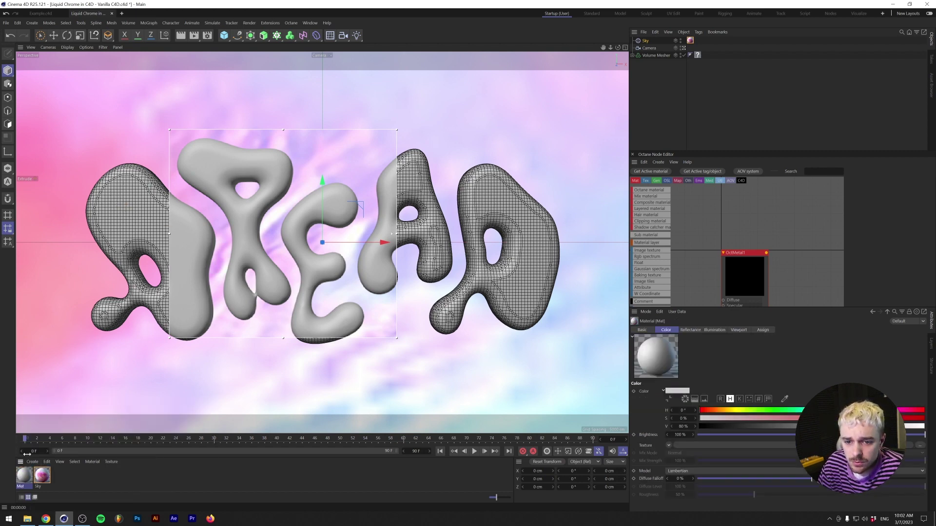
pyautogui.doubleClick(21, 476)
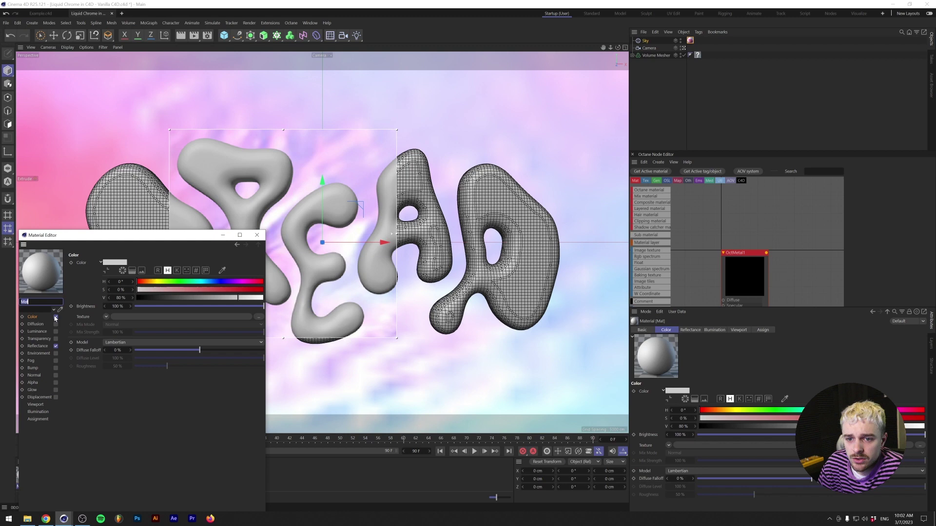
pyautogui.click(37, 346)
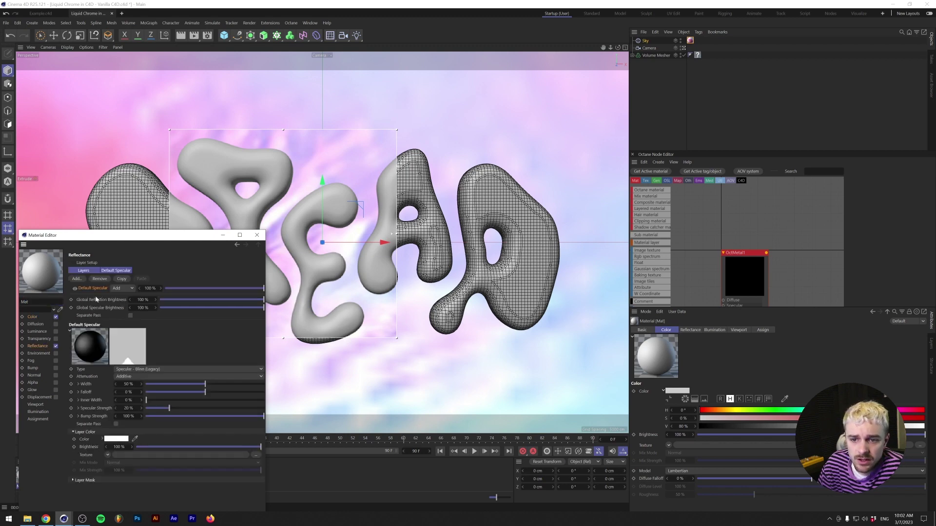
pyautogui.click(76, 280)
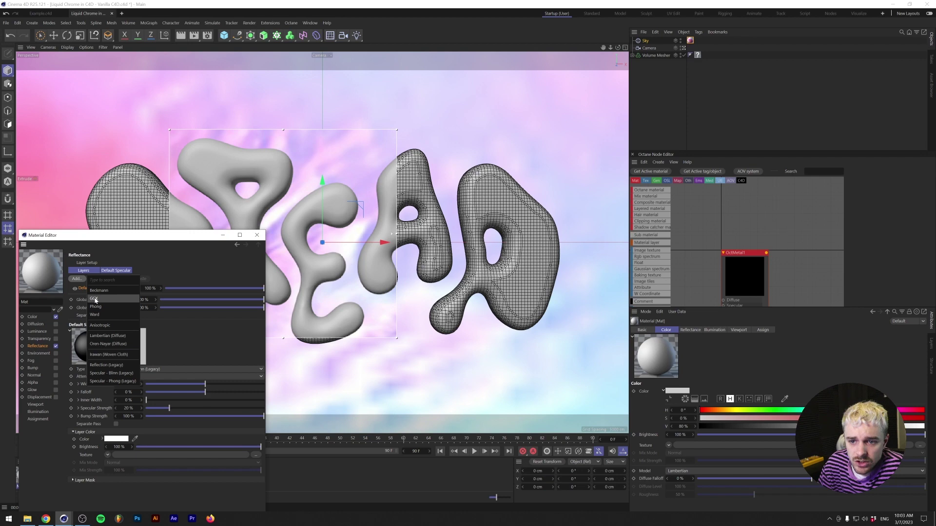
pyautogui.click(96, 300)
pyautogui.click(83, 489)
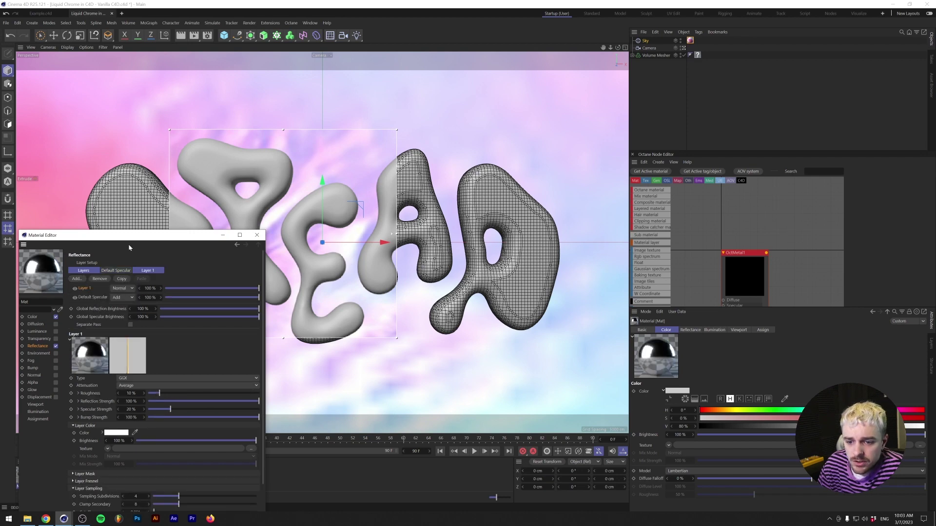
pyautogui.moveTo(146, 235); pyautogui.dragTo(213, 158)
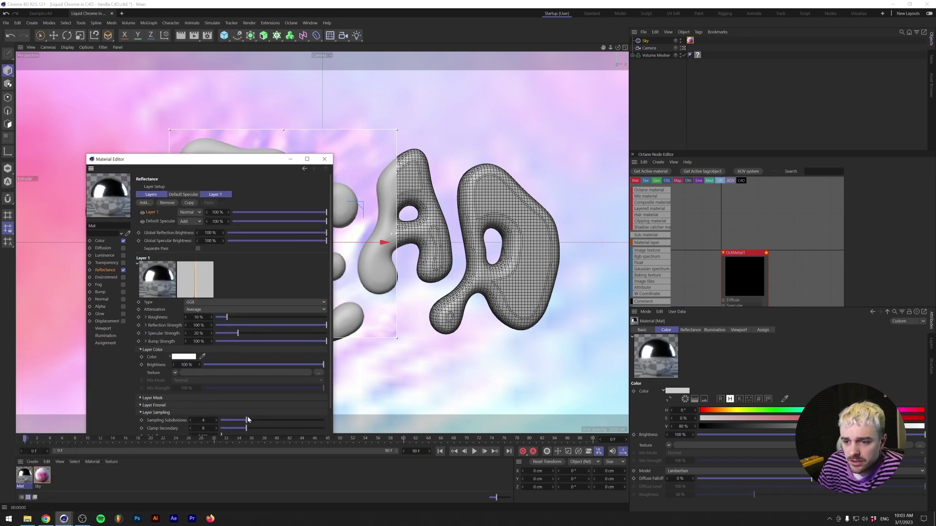
pyautogui.moveTo(248, 420); pyautogui.dragTo(260, 421)
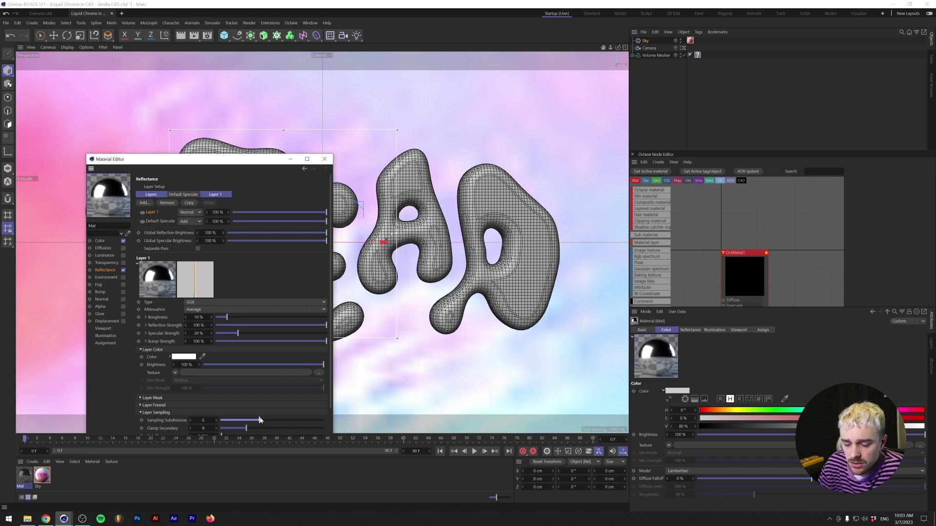
pyautogui.moveTo(197, 159); pyautogui.dragTo(509, 146)
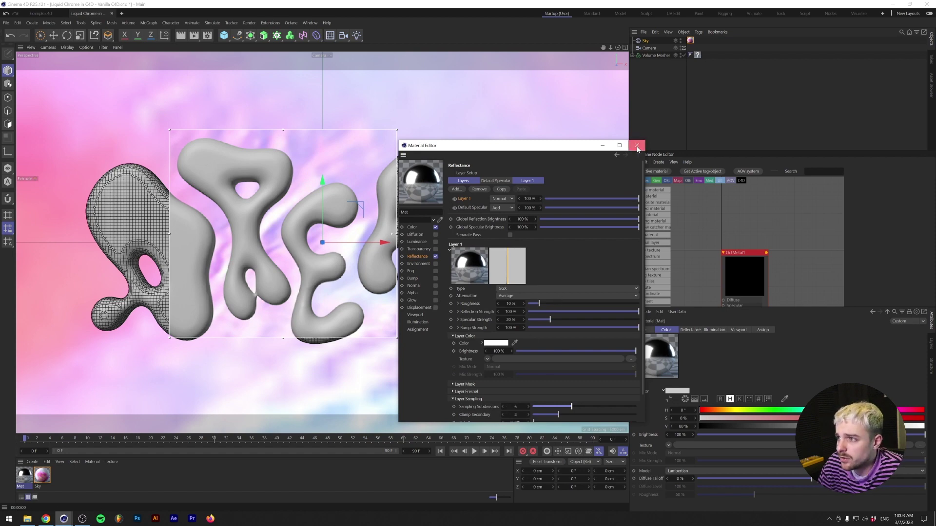
pyautogui.click(637, 145)
pyautogui.moveTo(20, 485); pyautogui.dragTo(697, 55)
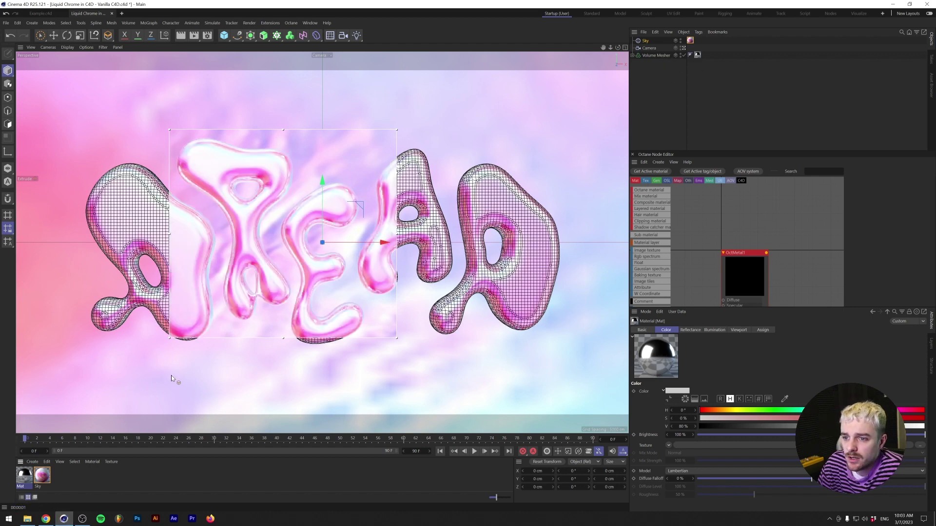
# Set the render output to 1920x1080 and render the frame to the Picture Viewer.
pyautogui.click(207, 35)
pyautogui.doubleClick(336, 62)
pyautogui.write('1')
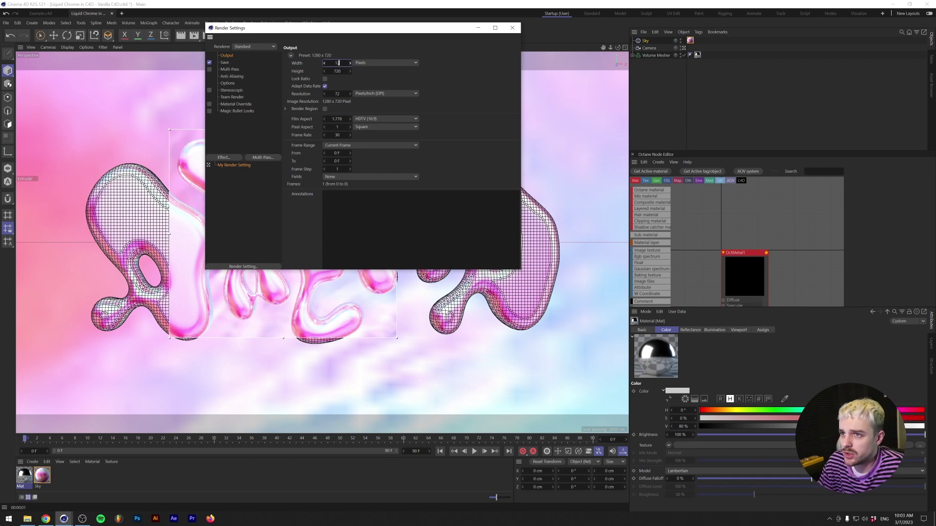
pyautogui.write('920')
pyautogui.press('Tab')
pyautogui.write('1080')
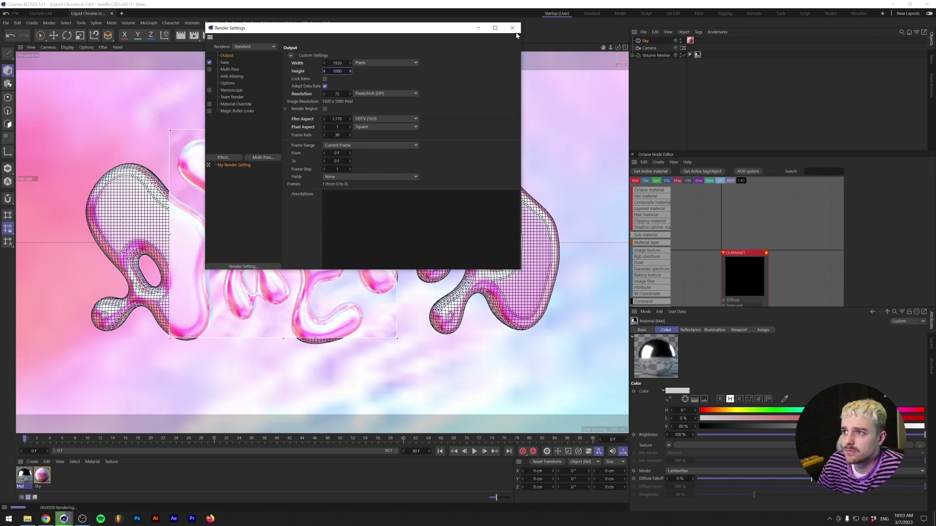
pyautogui.press('Return')
pyautogui.hotkey('shift', 'r')
pyautogui.scroll(5, 322, 187)
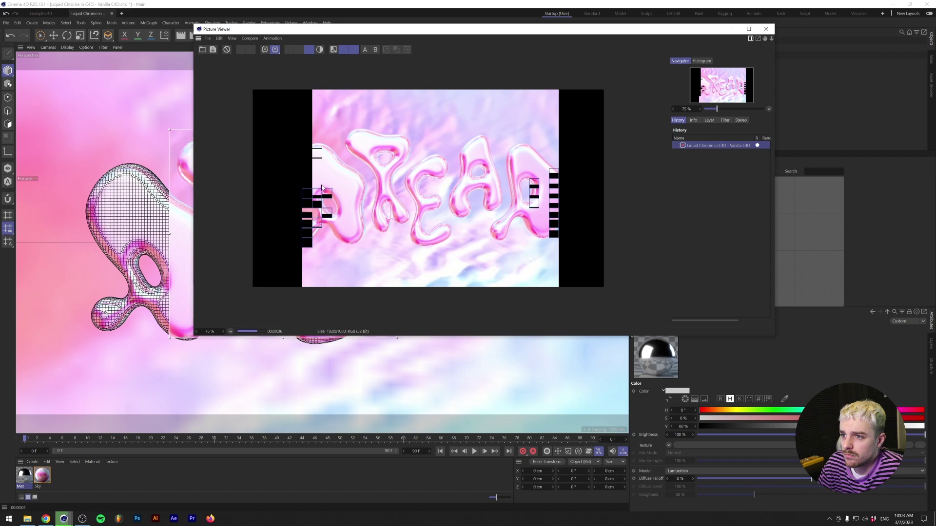